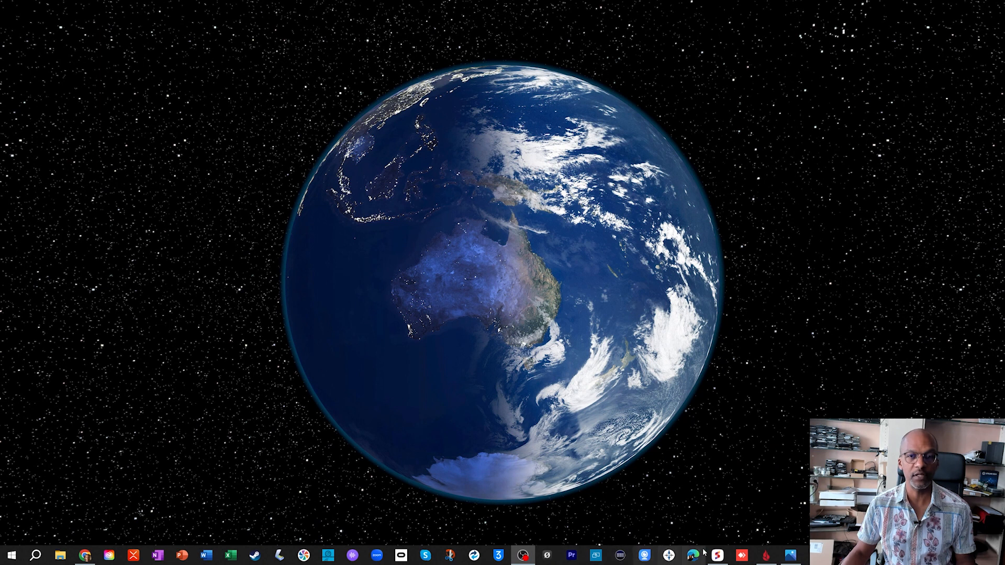
pyautogui.click(790, 555)
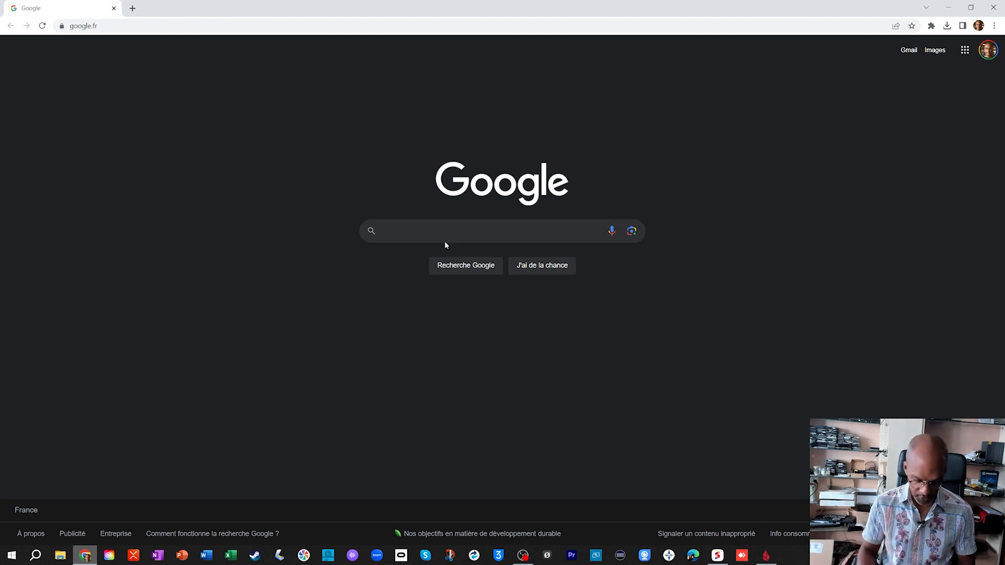
# - Search the web for "gimp" and download GIMP 2.10.34 for Windows directly from the official downloads page
pyautogui.write('gimp')
pyautogui.press('Return')
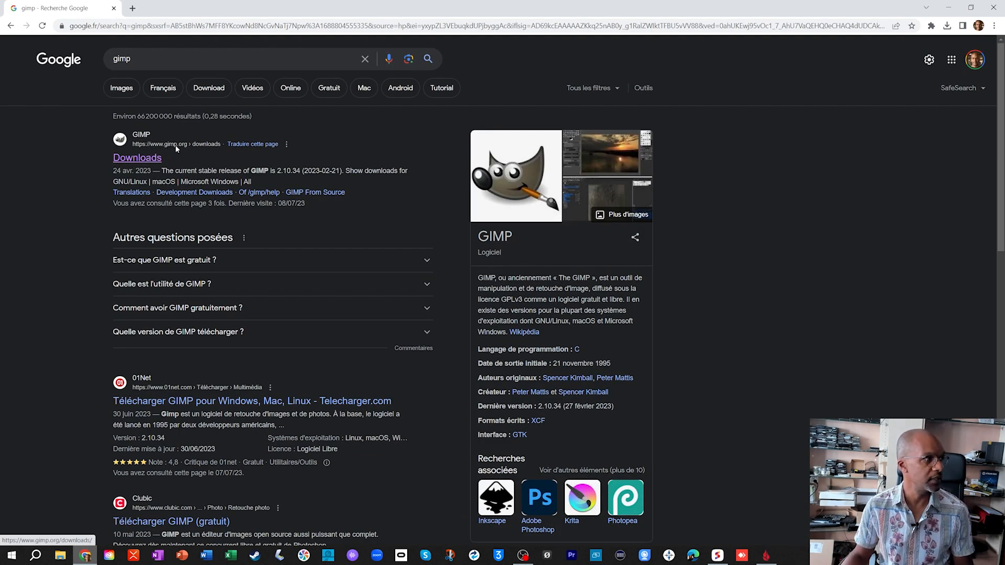
pyautogui.click(121, 163)
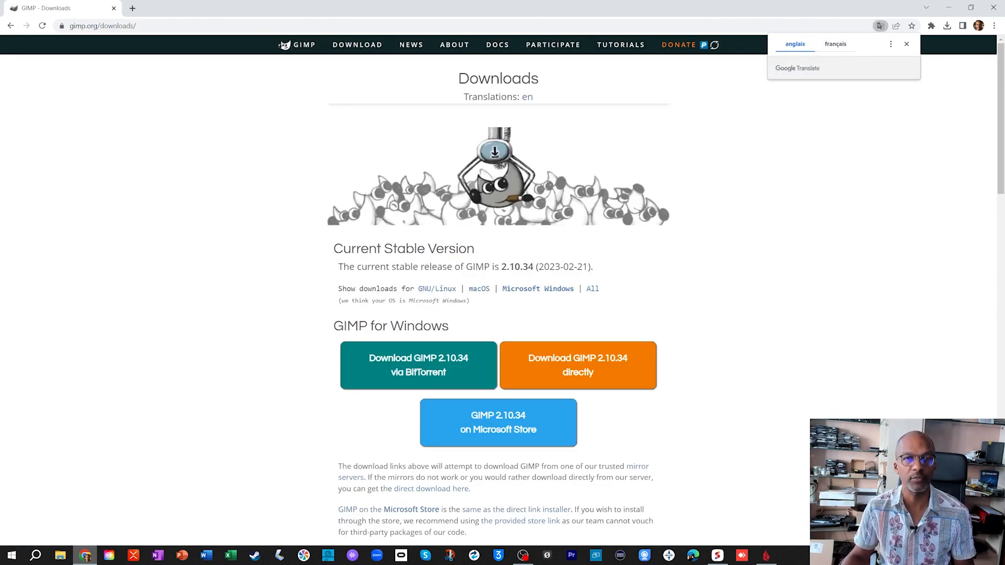
pyautogui.click(907, 44)
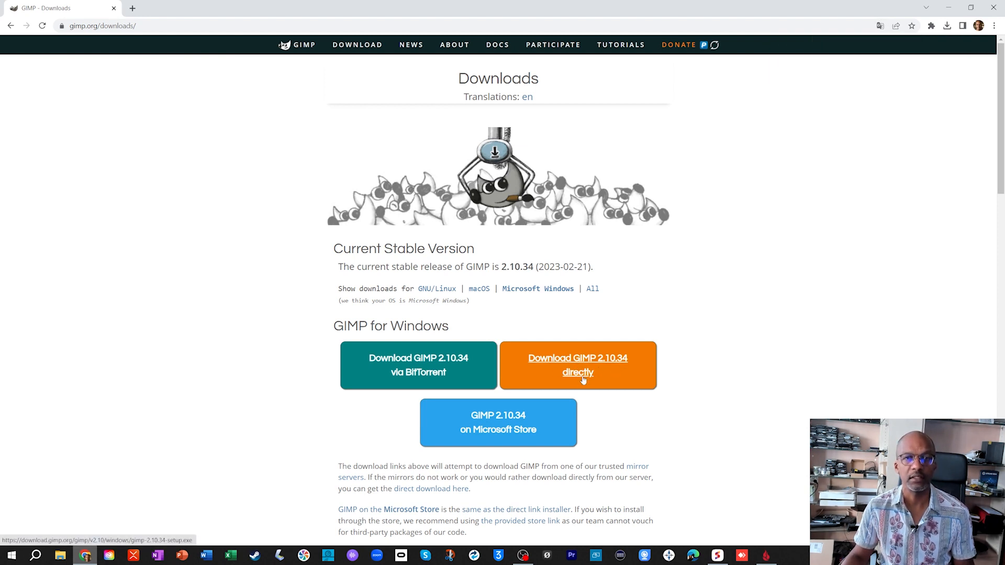
pyautogui.click(582, 376)
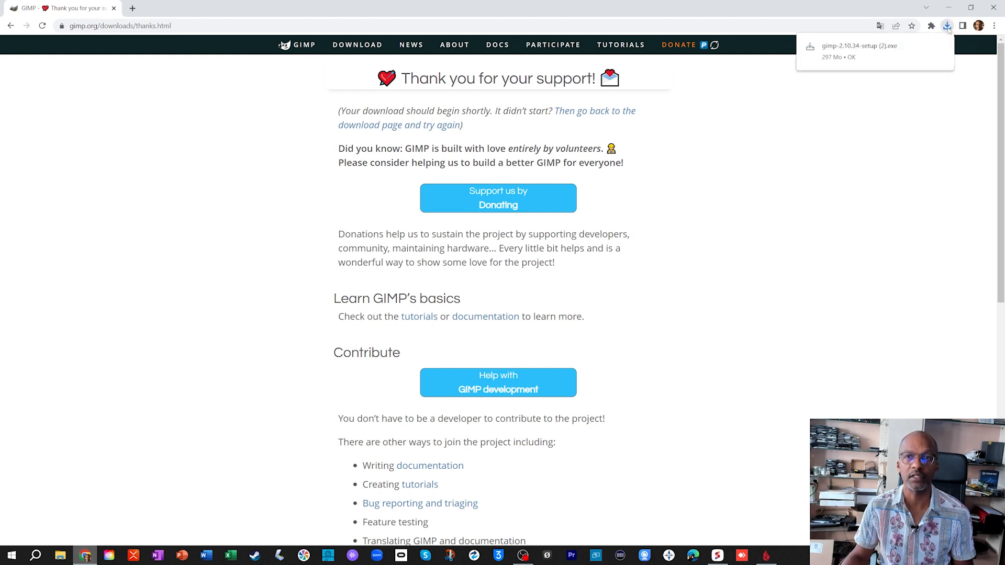
# - Launch the downloaded GIMP installer for all users, with Français as the setup language
pyautogui.click(852, 45)
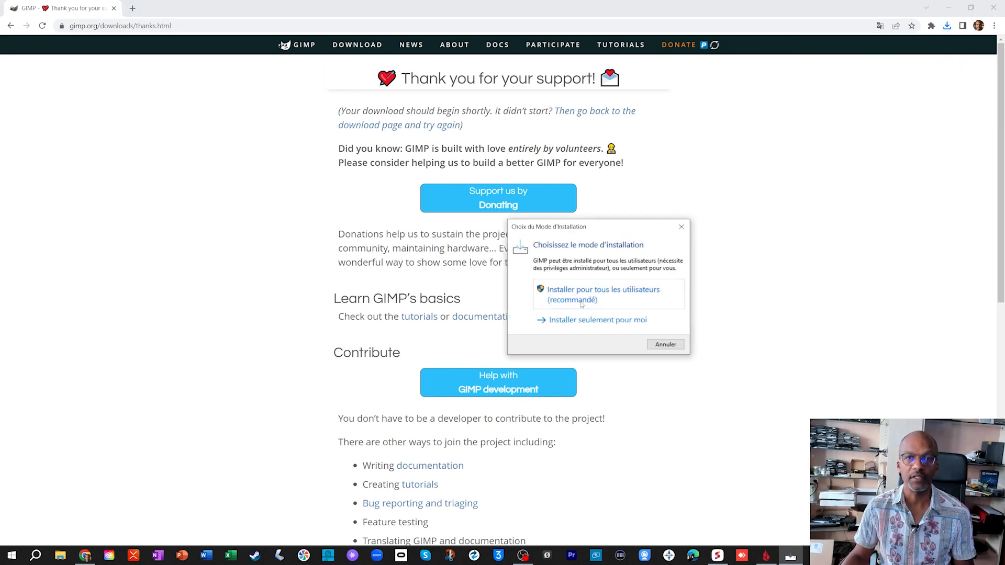
pyautogui.click(571, 300)
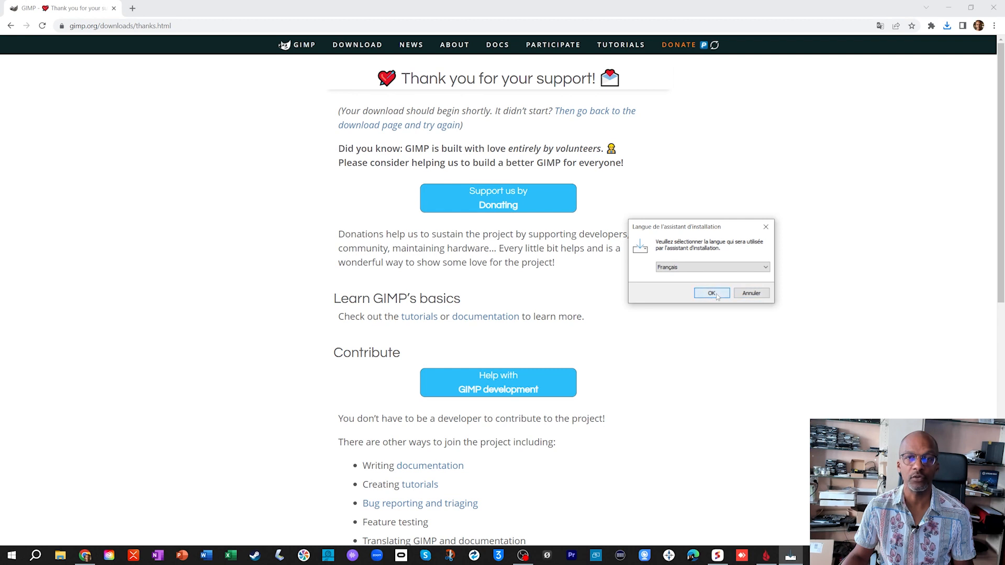
pyautogui.click(708, 295)
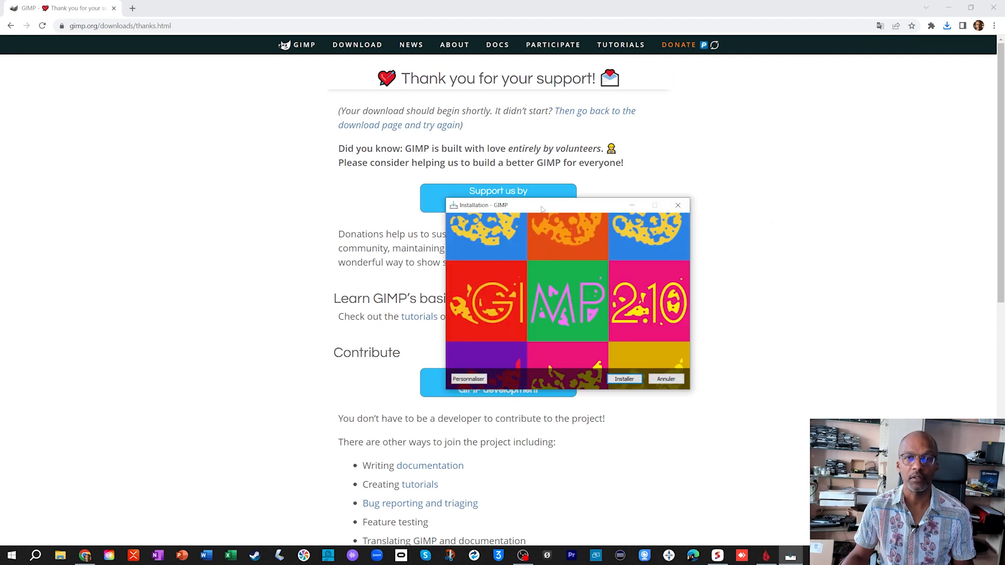
# - Go through the customised GIMP setup without creating a desktop icon and start the installation
pyautogui.click(478, 381)
pyautogui.click(628, 380)
pyautogui.click(628, 380)
pyautogui.click(629, 380)
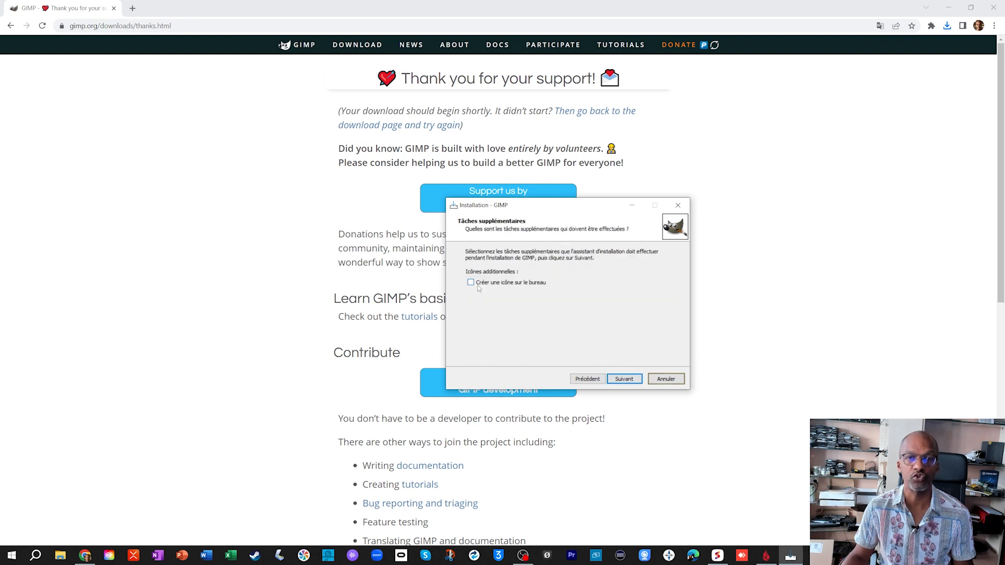
pyautogui.click(626, 380)
pyautogui.click(627, 380)
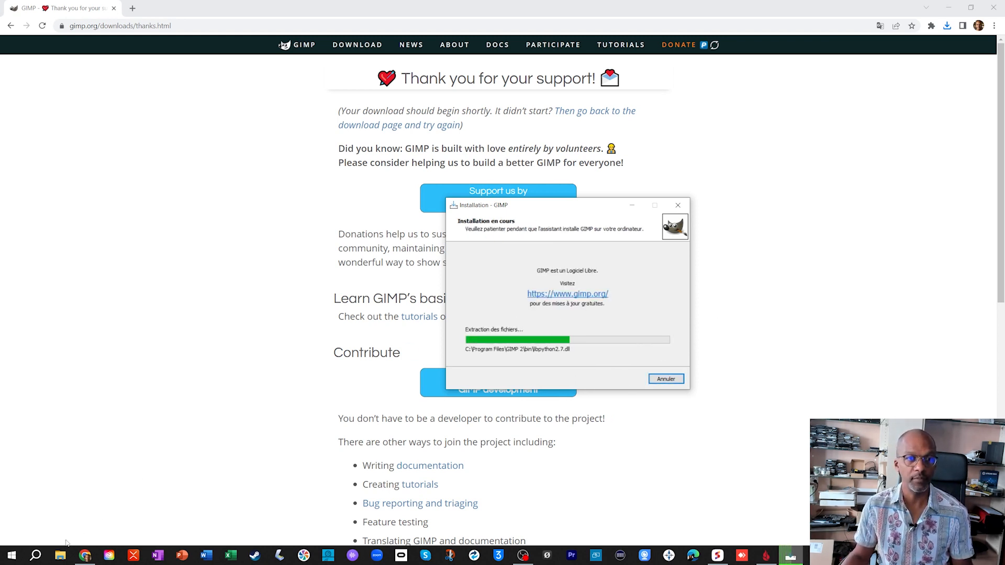
# - Move the duck photo (Unsplash JPG) from the Downloads folder to the Desktop in the file explorer
pyautogui.click(61, 555)
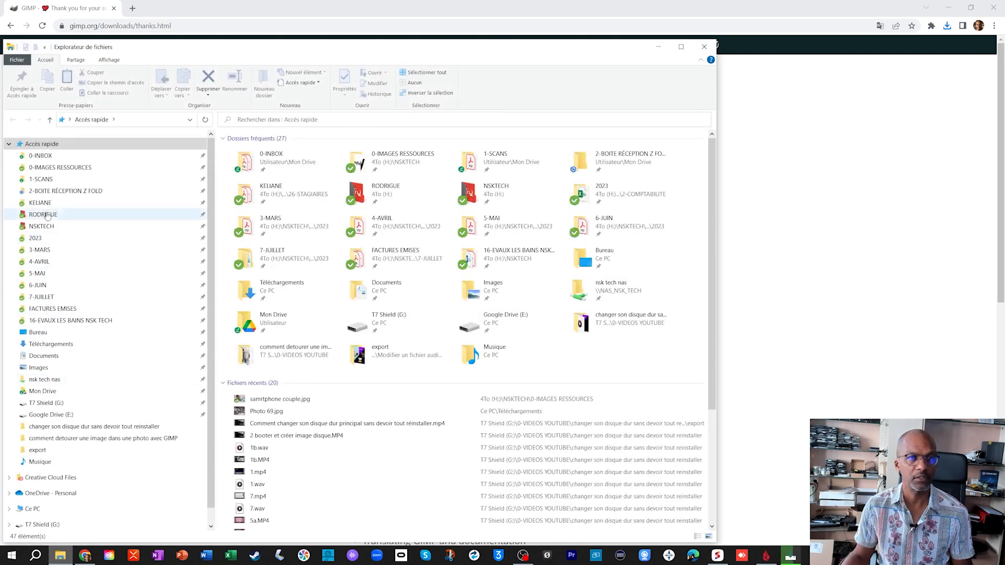
pyautogui.scroll(-1, 74, 446)
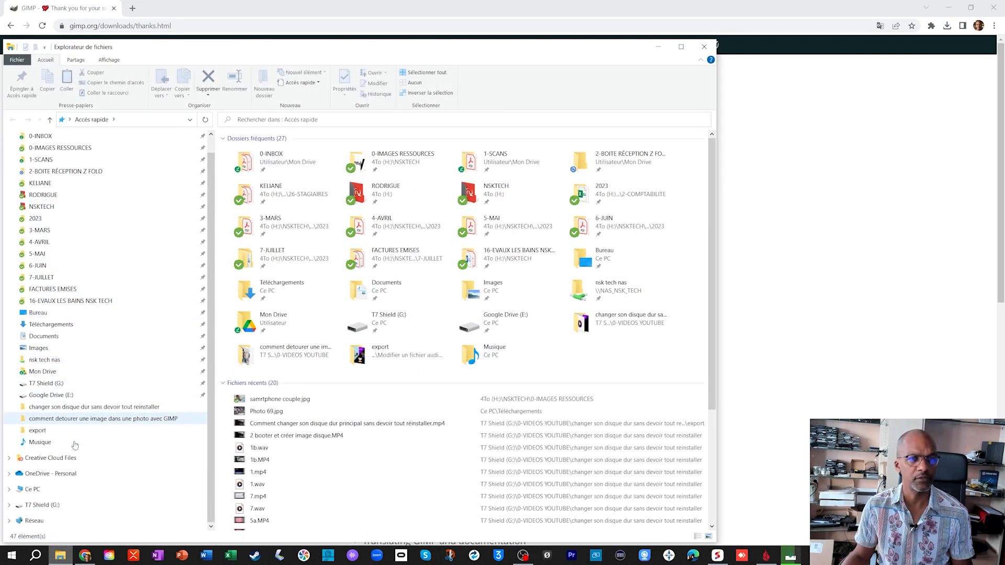
pyautogui.click(57, 323)
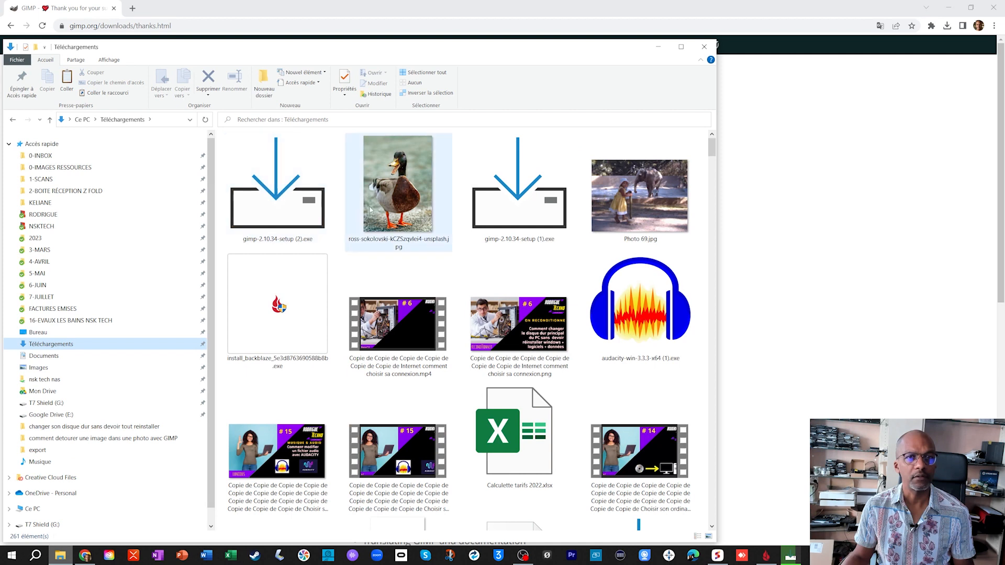
pyautogui.rightClick(401, 194)
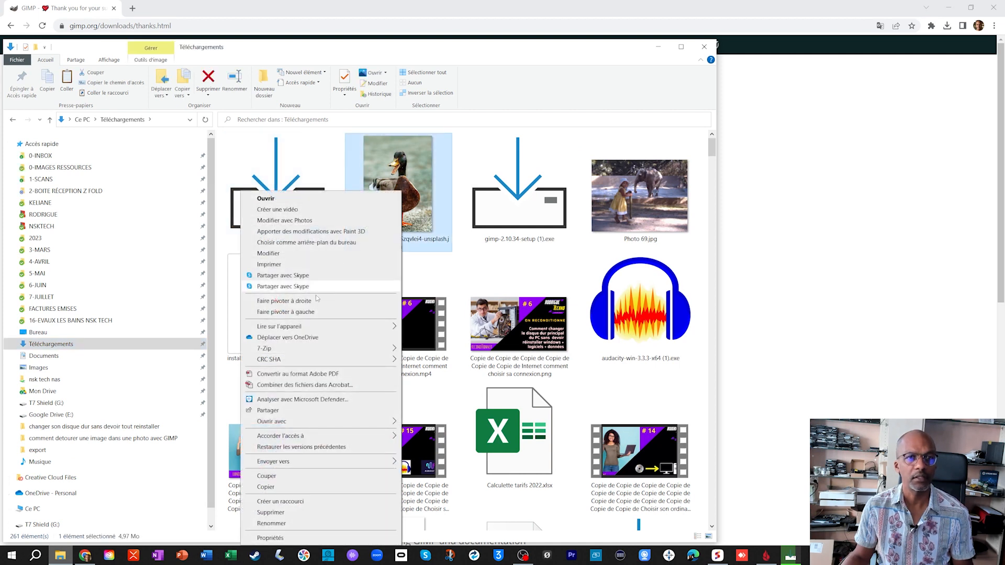
pyautogui.press('Escape')
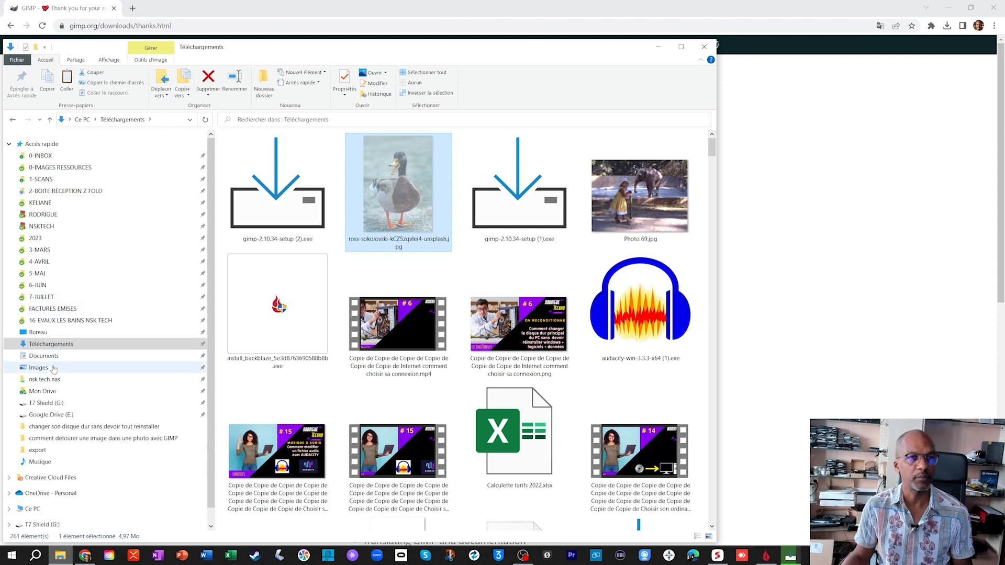
pyautogui.click(38, 332)
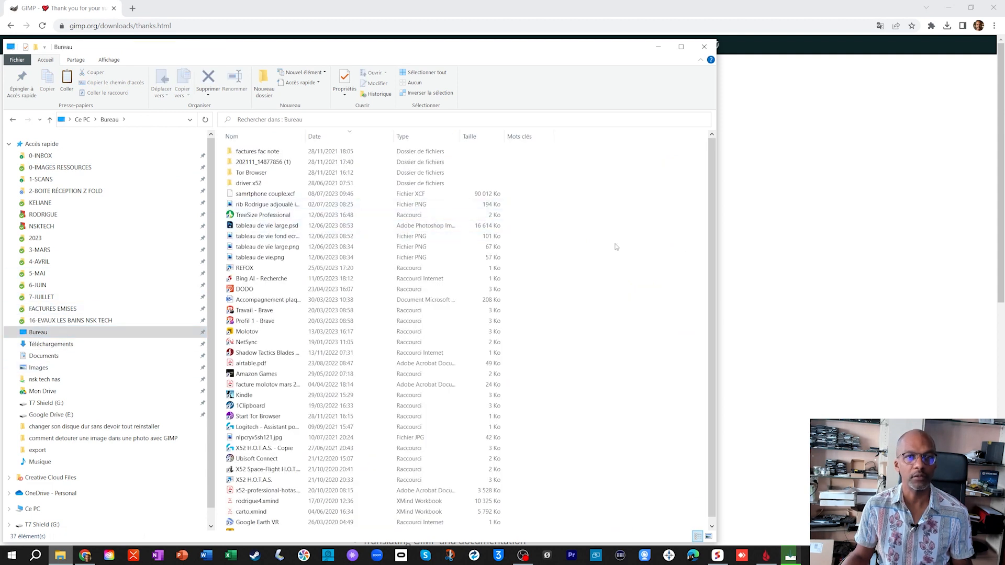
pyautogui.hotkey('ctrl', 'v')
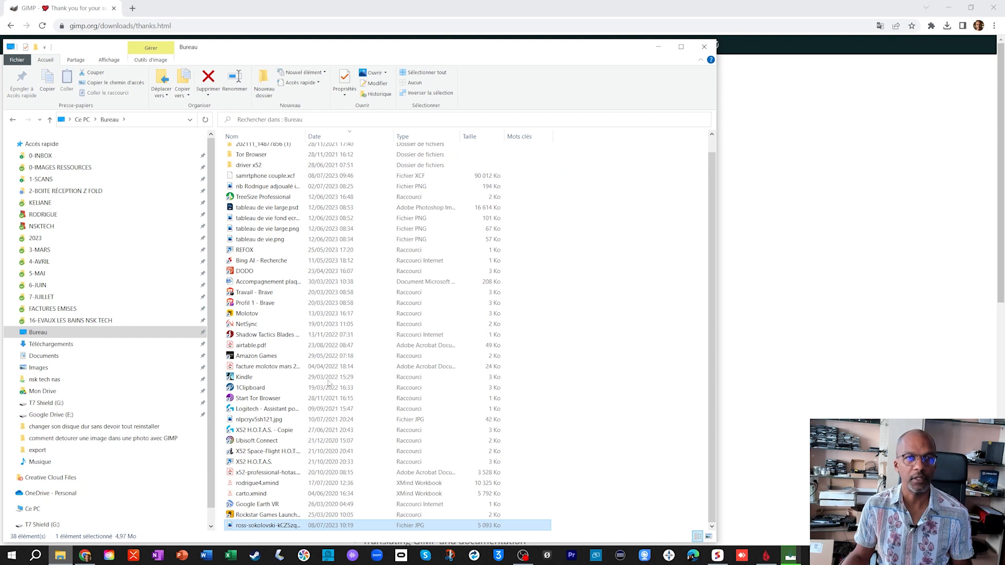
pyautogui.click(705, 47)
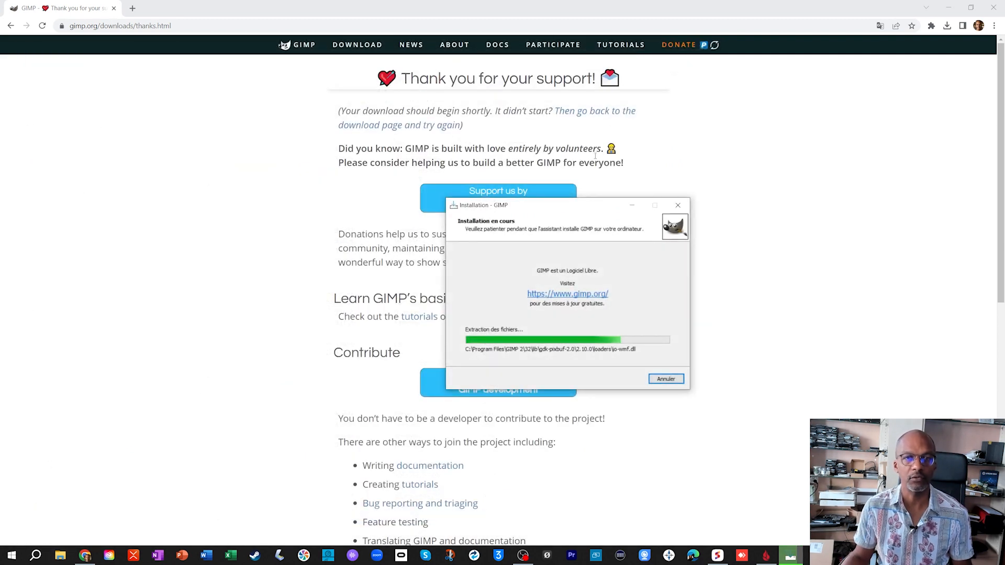
# - Close the web browser and finish the GIMP installer
pyautogui.click(988, 12)
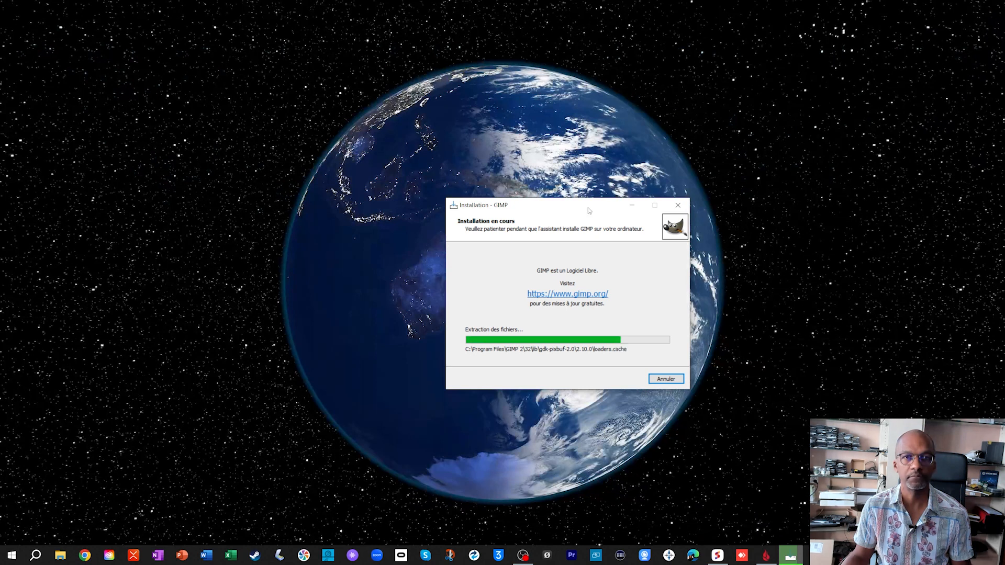
pyautogui.moveTo(588, 210); pyautogui.dragTo(484, 209)
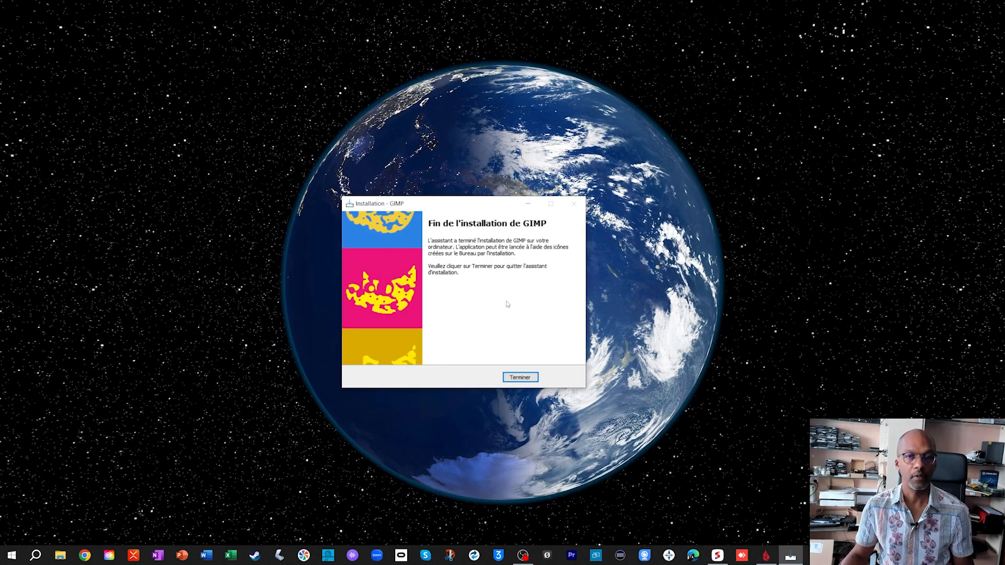
pyautogui.click(521, 378)
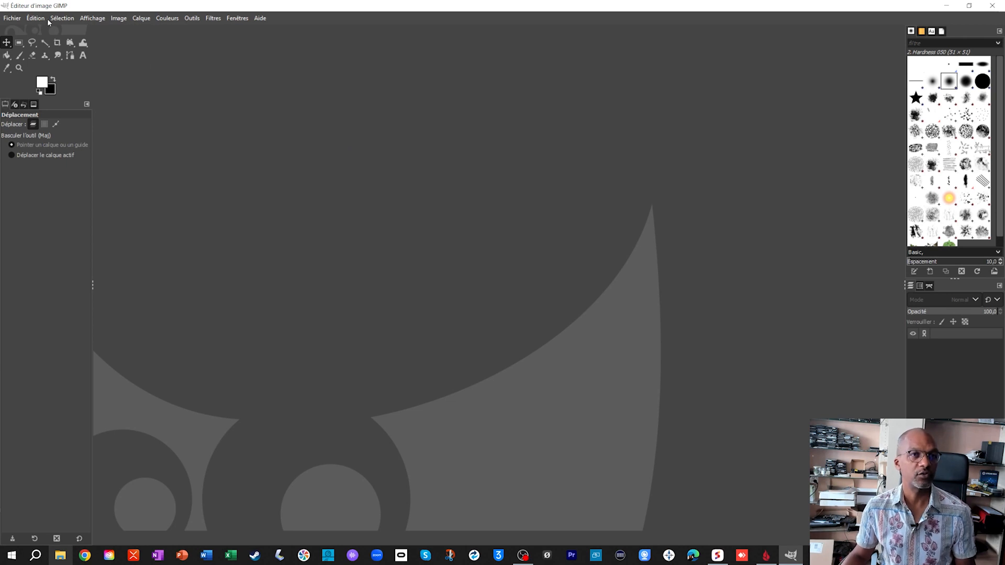
# - In GIMP, open the duck JPG from the Desktop with all files shown and convert it to the built-in sRGB profile
pyautogui.click(12, 18)
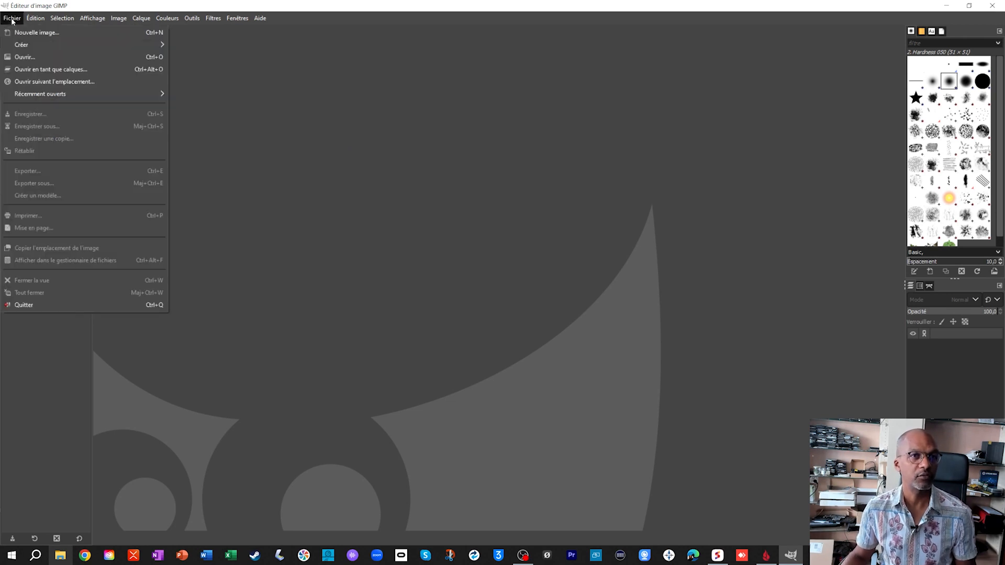
pyautogui.click(26, 54)
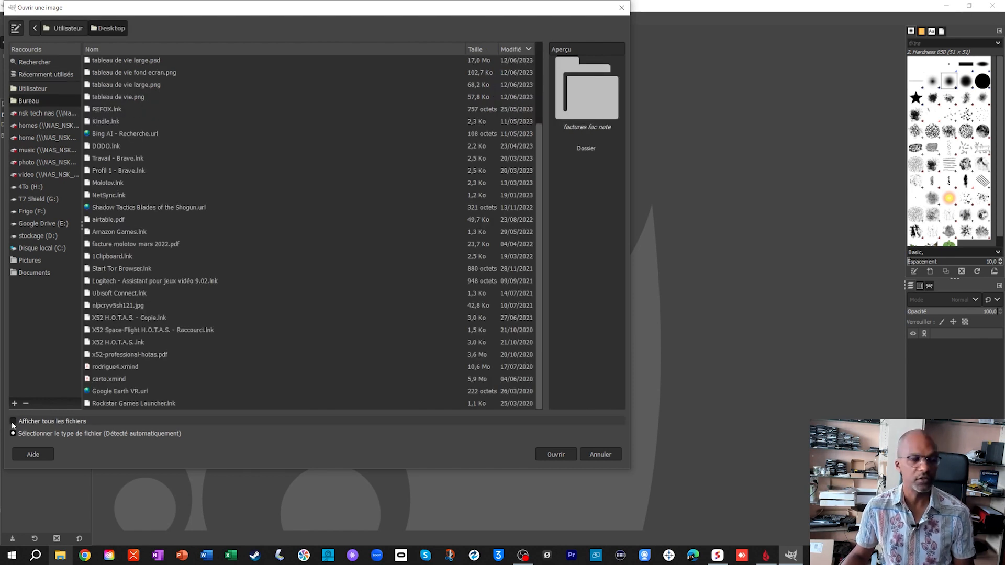
pyautogui.click(13, 422)
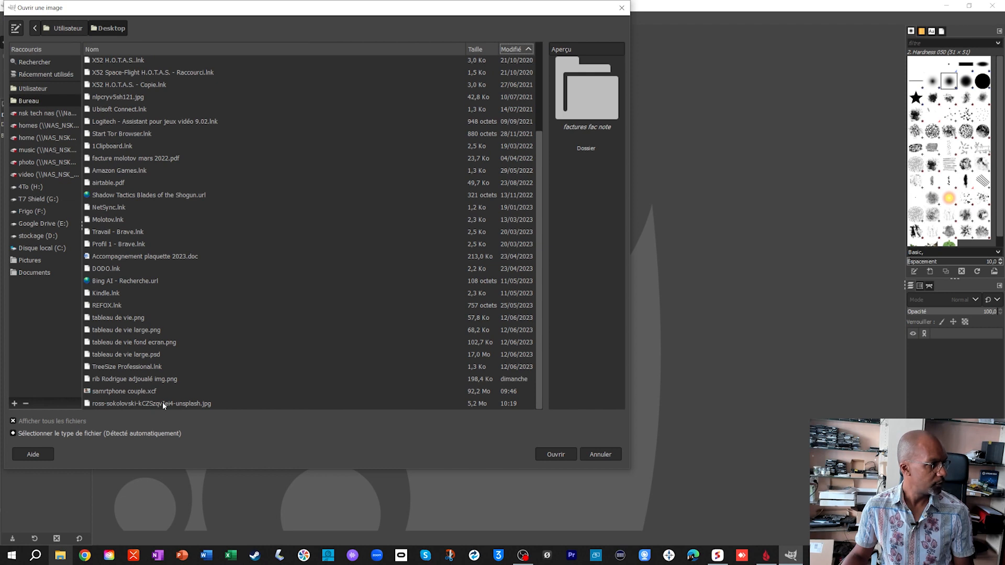
pyautogui.click(164, 404)
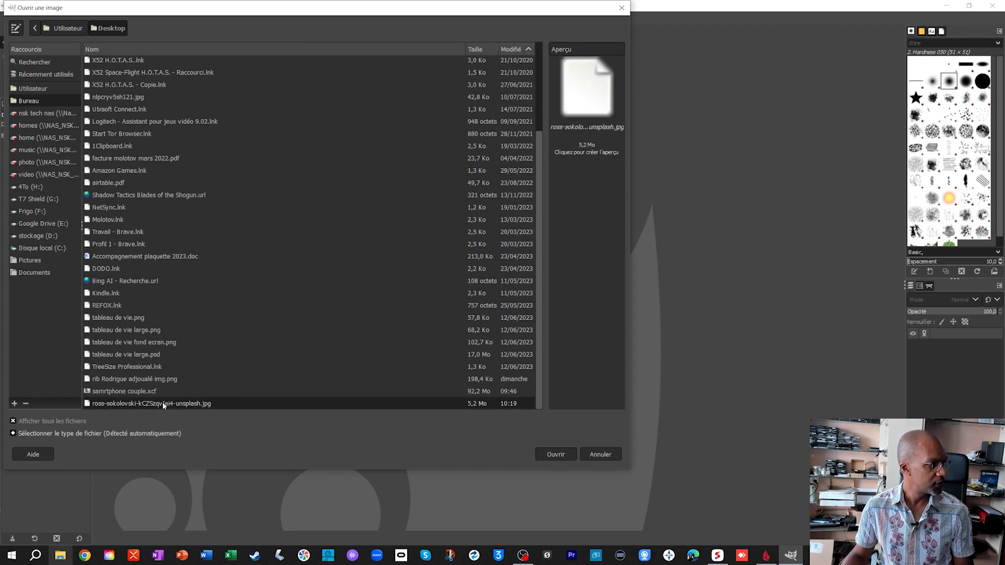
pyautogui.click(562, 455)
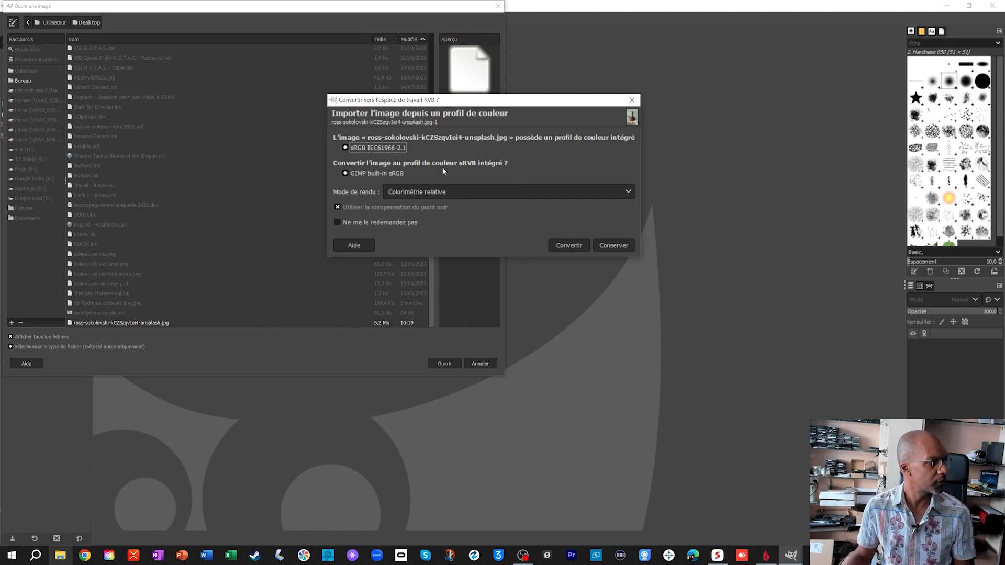
pyautogui.click(563, 248)
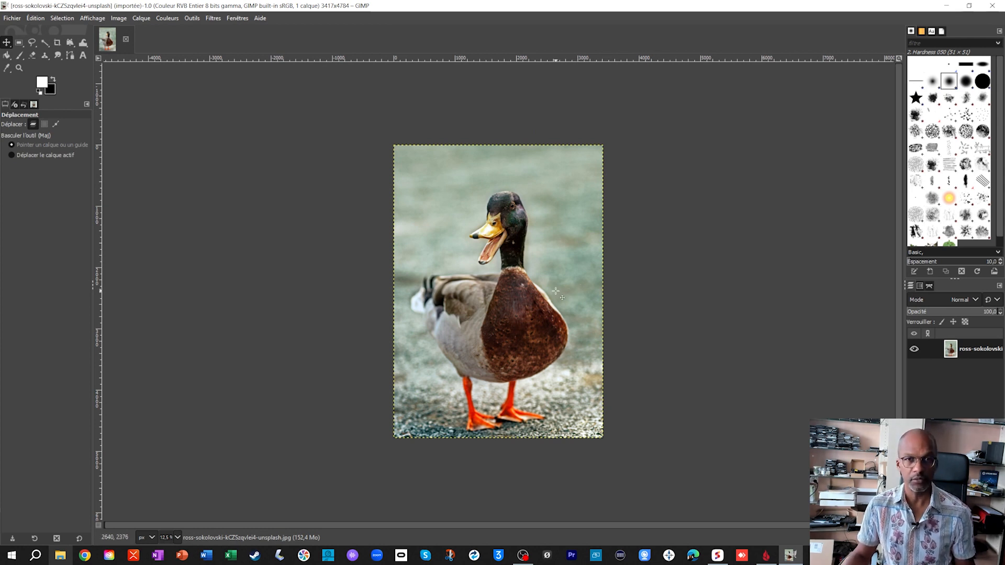
# - Examine the duck photo at different zoom levels, centring on its head and neck
pyautogui.press('ctrl')
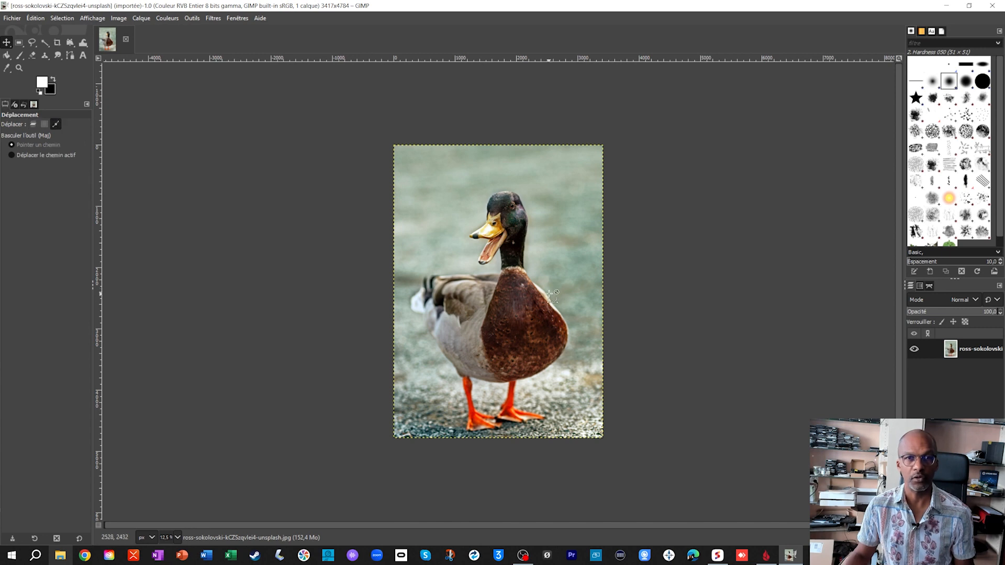
pyautogui.scroll(3, 676, 299)
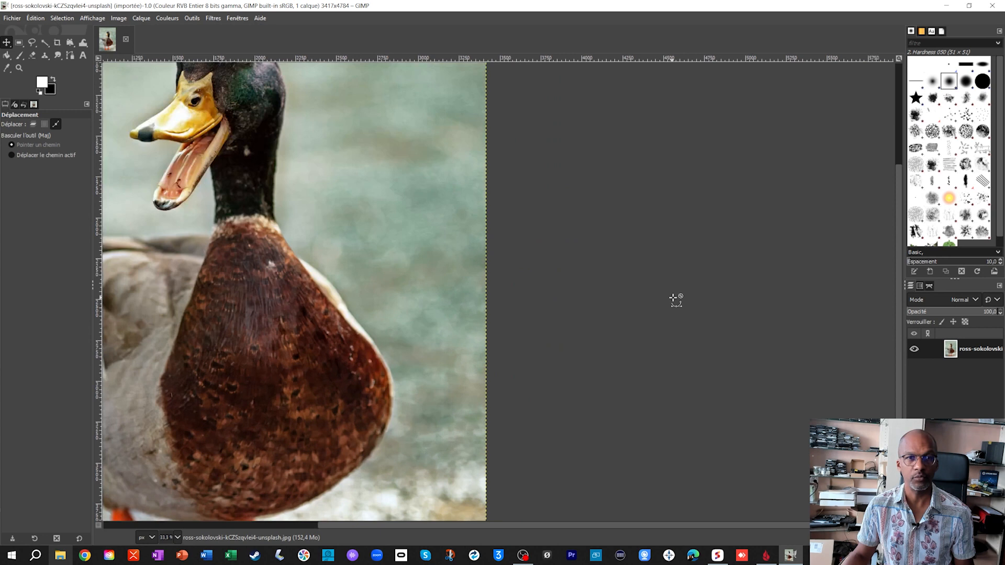
pyautogui.scroll(4, 430, 294)
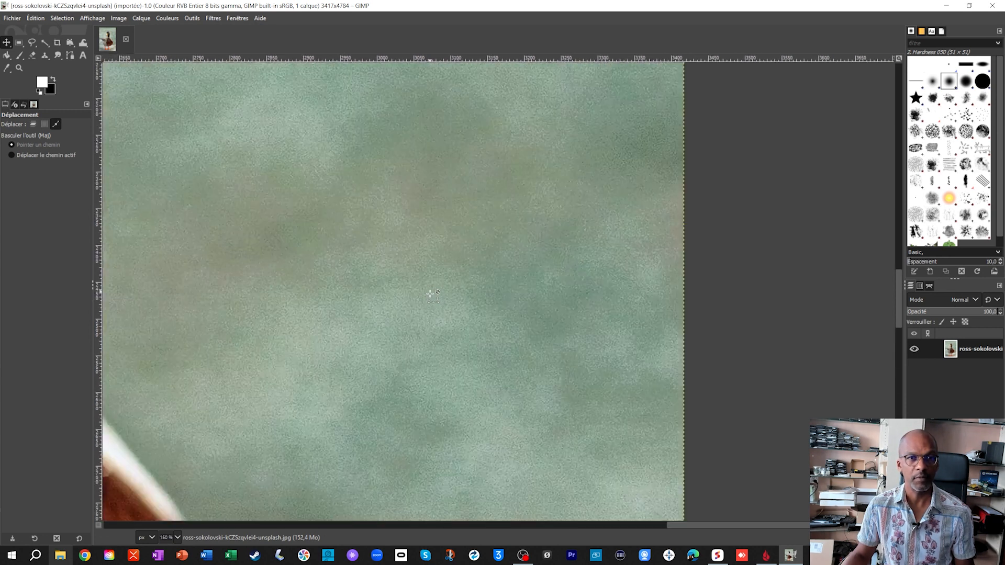
pyautogui.scroll(-6, 430, 294)
pyautogui.scroll(-1, 432, 295)
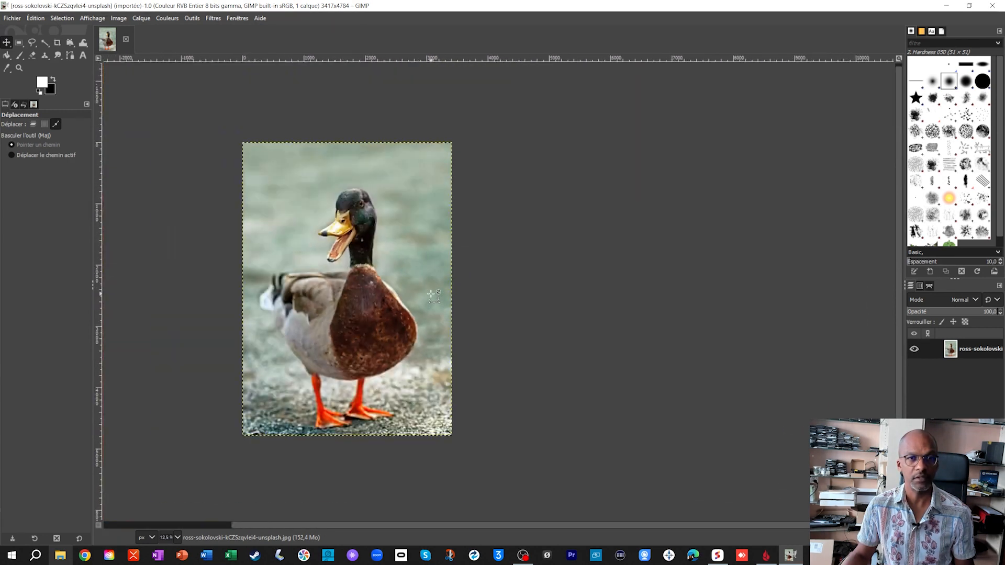
pyautogui.scroll(2, 432, 294)
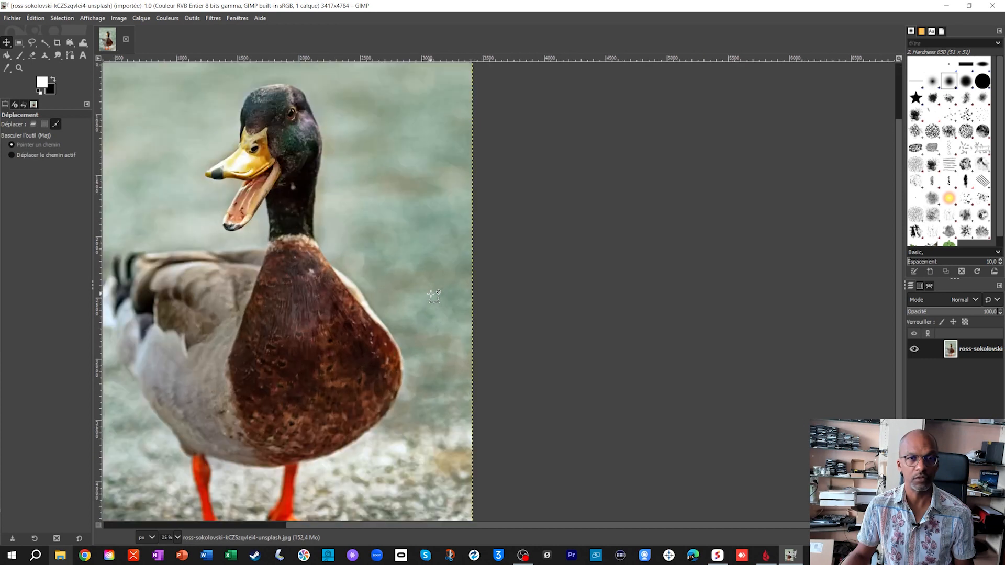
pyautogui.scroll(1, 432, 295)
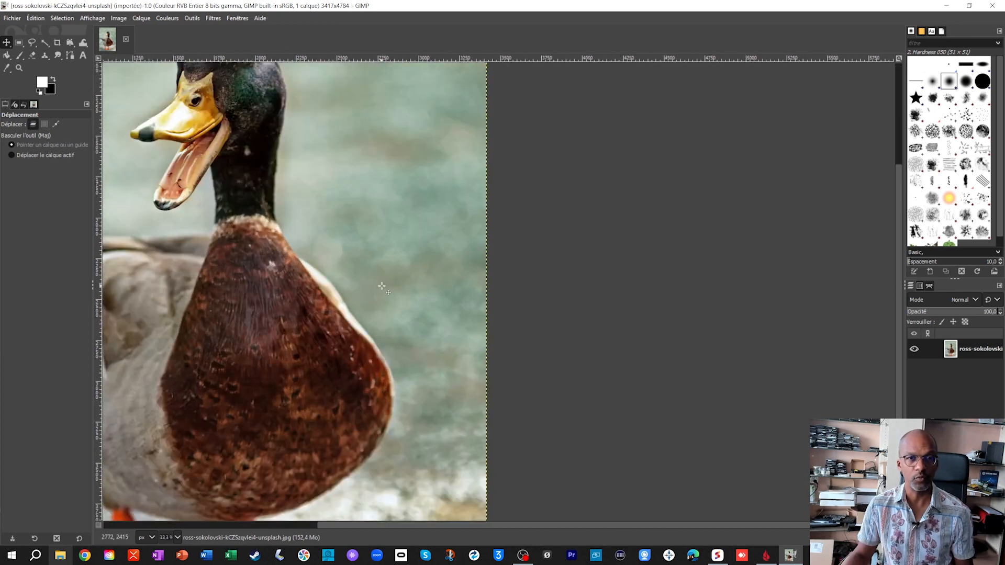
pyautogui.moveTo(381, 285); pyautogui.dragTo(634, 393)
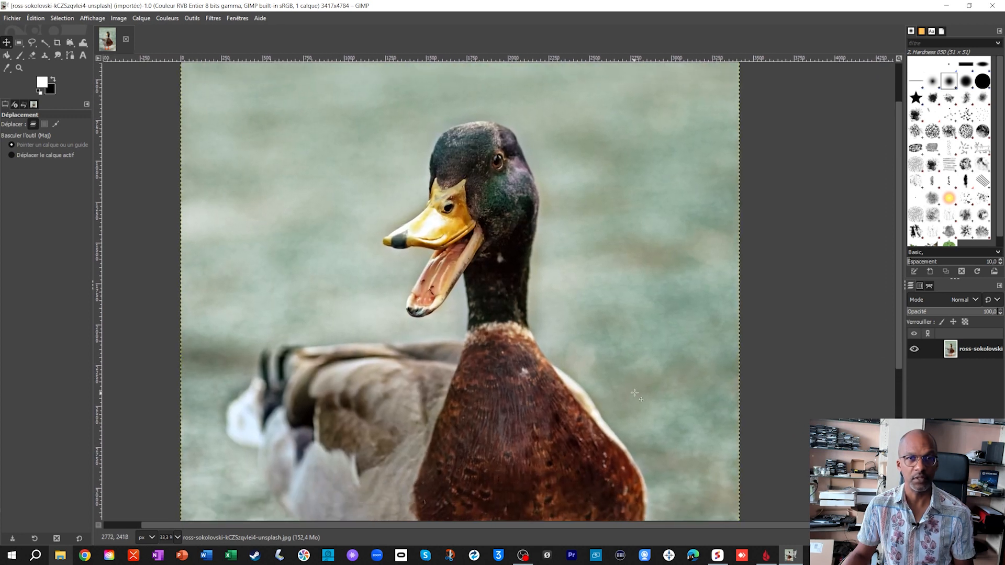
pyautogui.moveTo(496, 145)
pyautogui.mouseDown()
pyautogui.moveTo(511, 323)
pyautogui.moveTo(515, 140)
pyautogui.mouseUp()
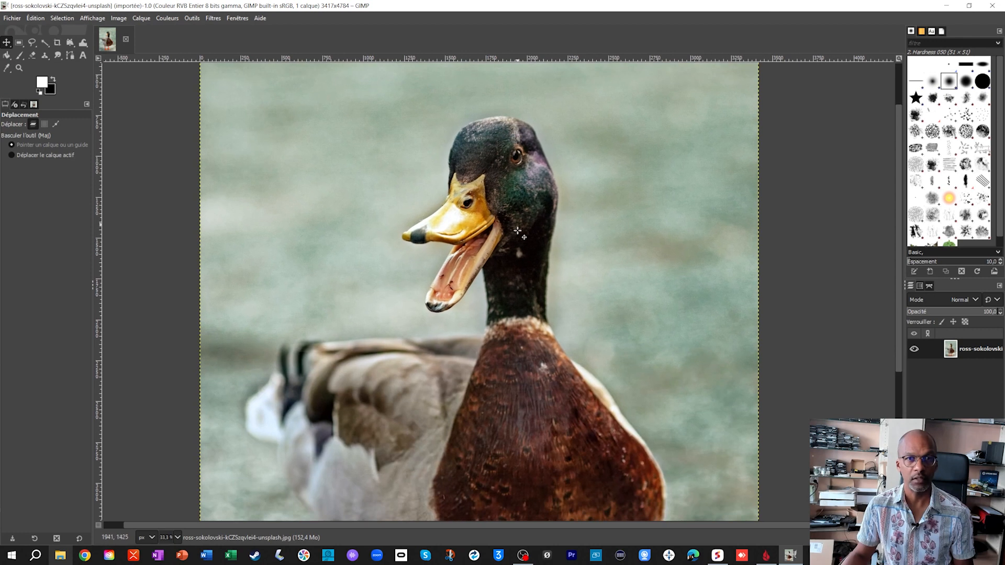
# - Add an alpha channel to the duck photo's layer
pyautogui.moveTo(521, 330); pyautogui.dragTo(524, 250)
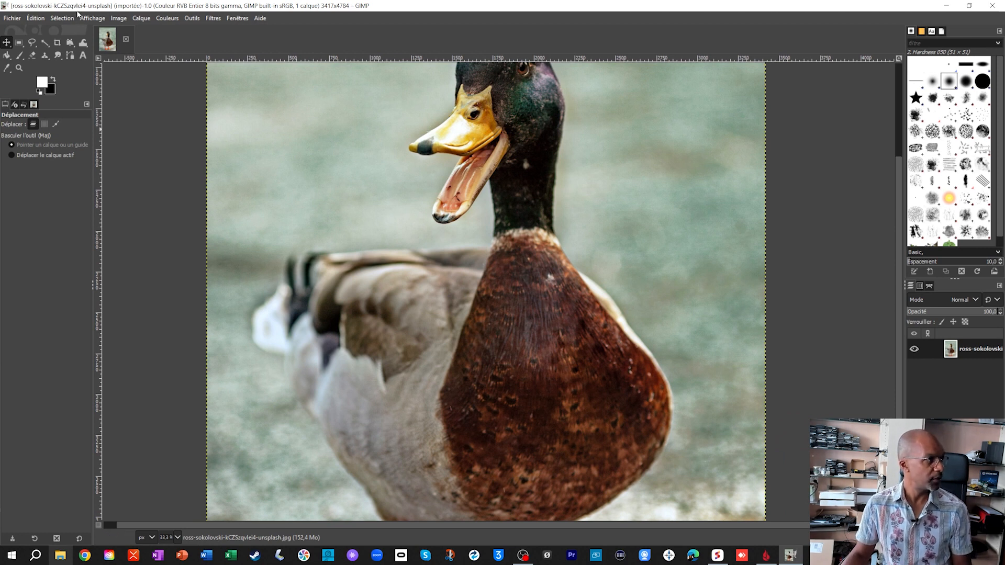
pyautogui.click(139, 18)
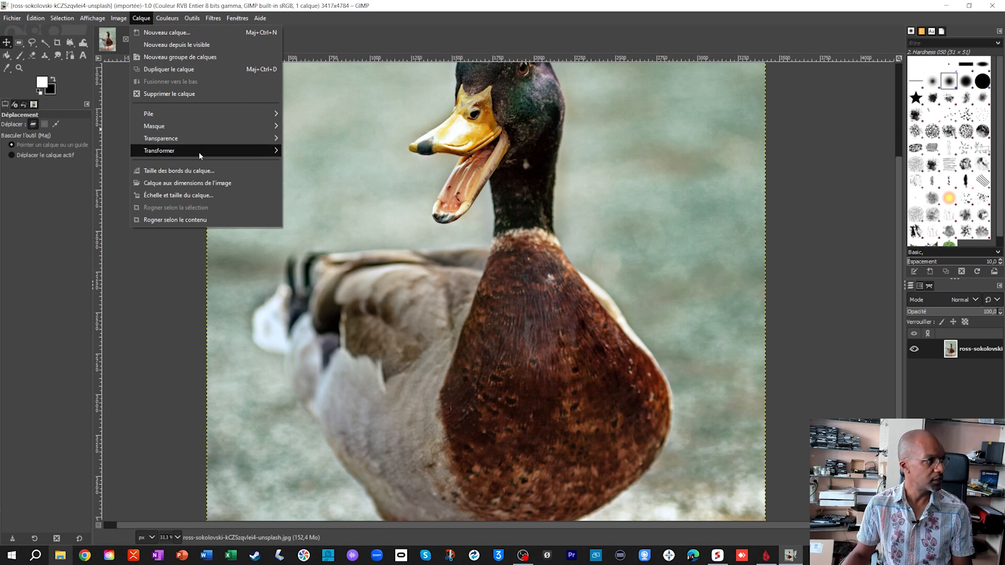
pyautogui.moveTo(222, 142)
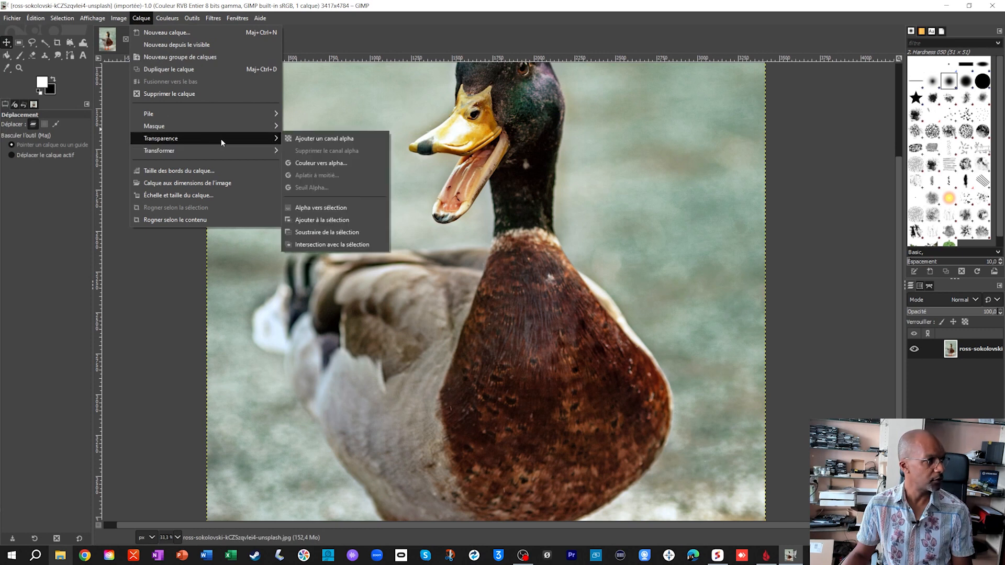
pyautogui.click(340, 139)
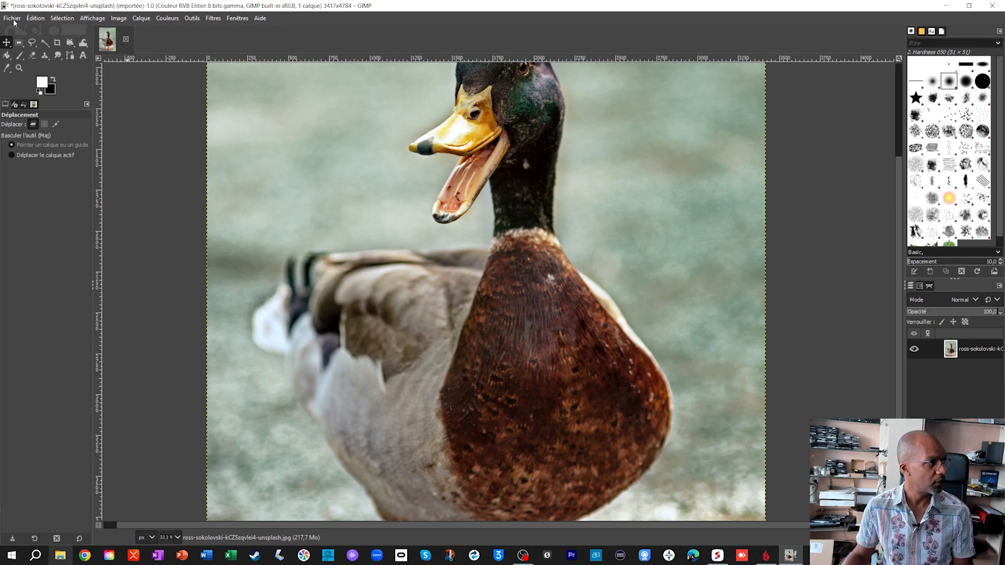
# - Start a Free Select outline at the crown of the duck's head and place points down the back of the head to eye level
pyautogui.click(32, 44)
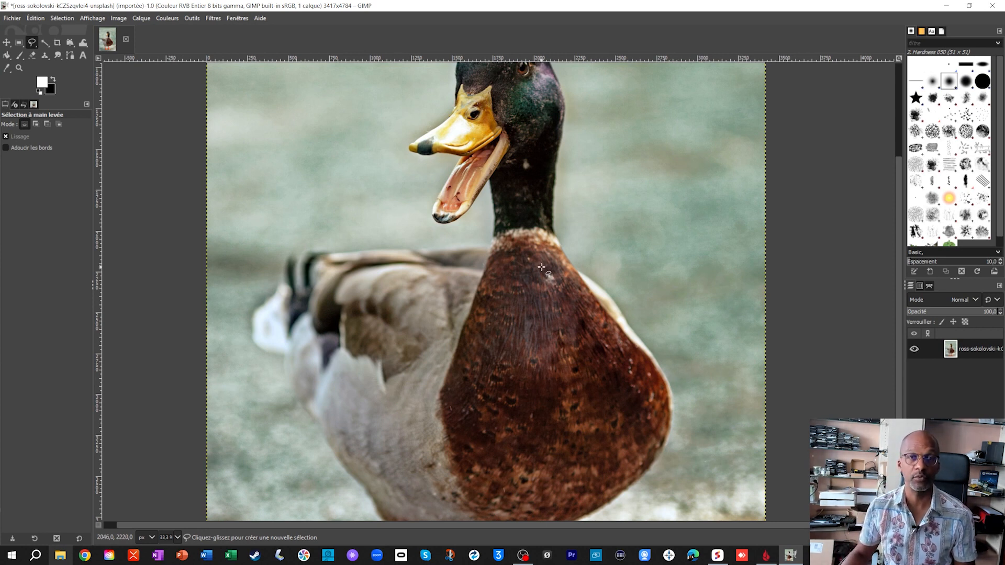
pyautogui.scroll(5, 542, 268)
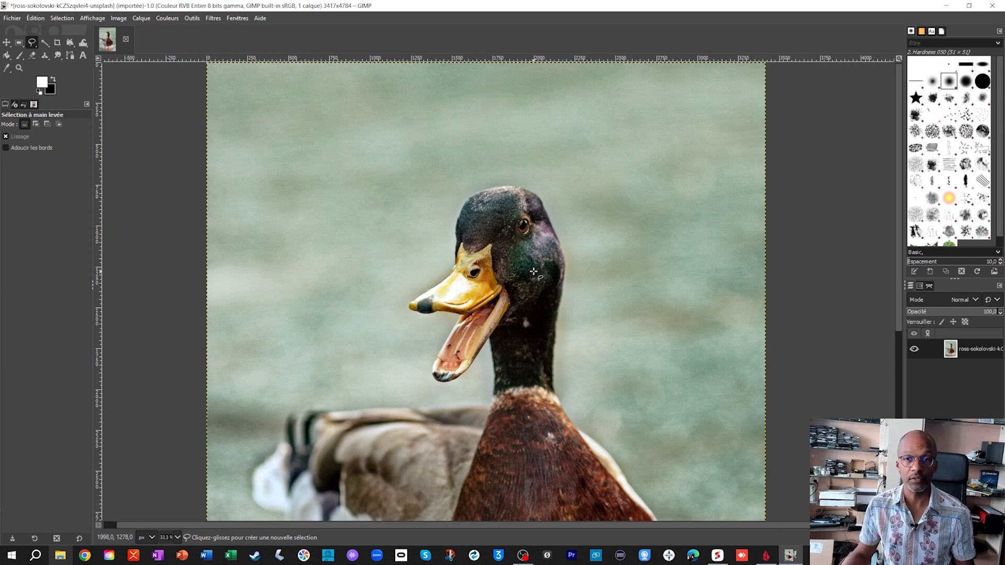
pyautogui.keyDown('ctrl'); pyautogui.scroll(3, 531, 275); pyautogui.keyUp('ctrl')
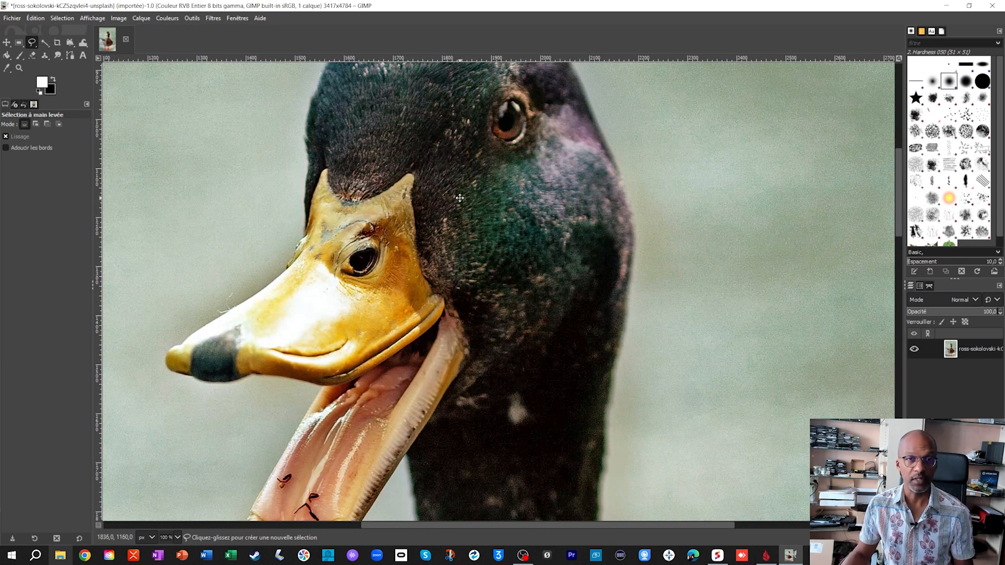
pyautogui.scroll(6, 460, 198)
pyautogui.moveTo(492, 237); pyautogui.dragTo(500, 255)
pyautogui.scroll(2, 499, 256)
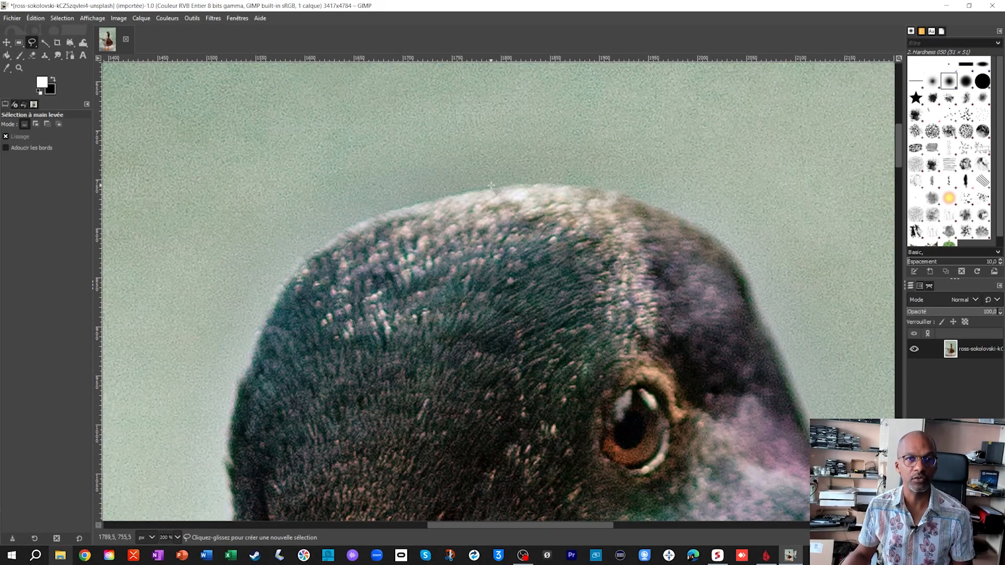
pyautogui.click(490, 186)
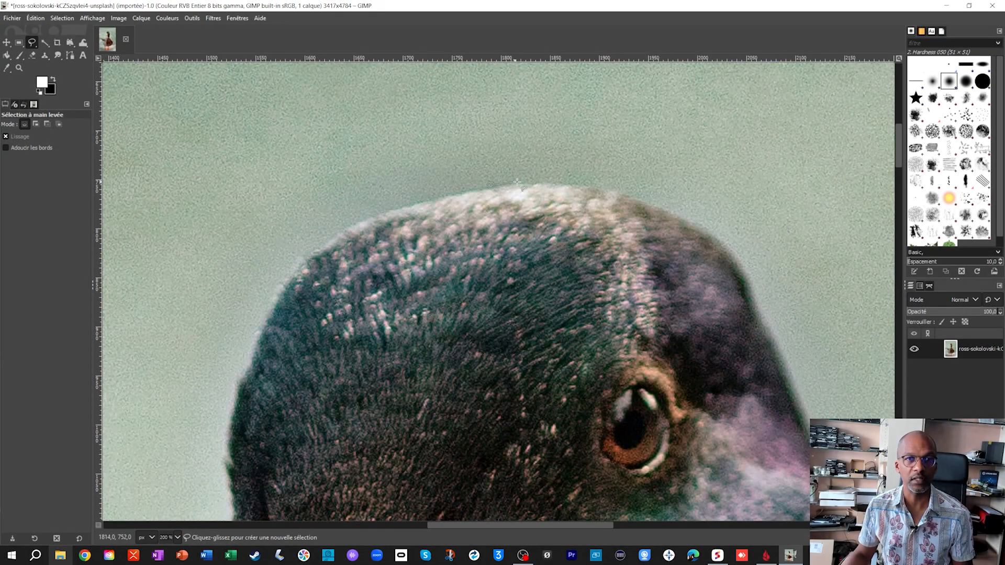
pyautogui.click(551, 181)
pyautogui.click(606, 187)
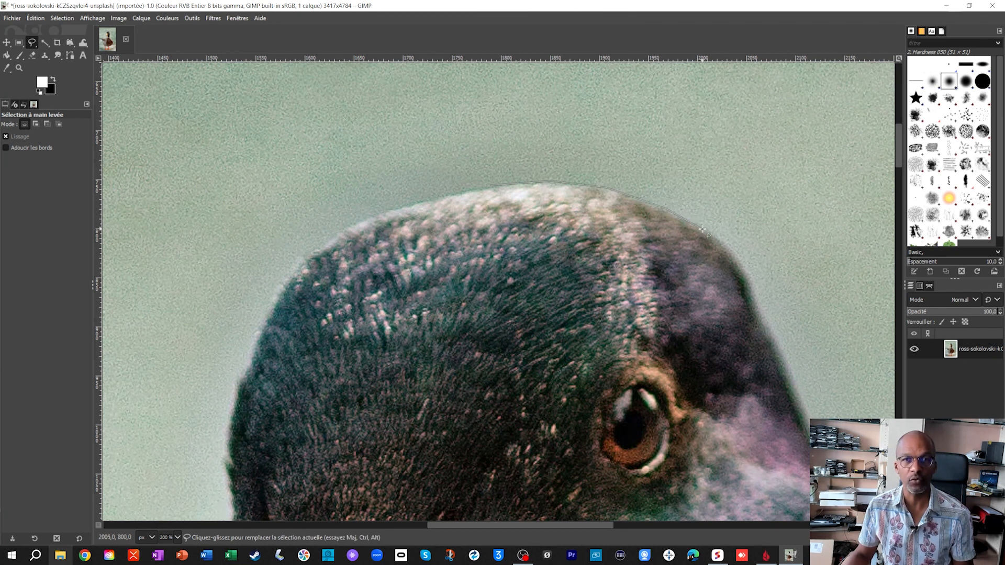
pyautogui.click(754, 288)
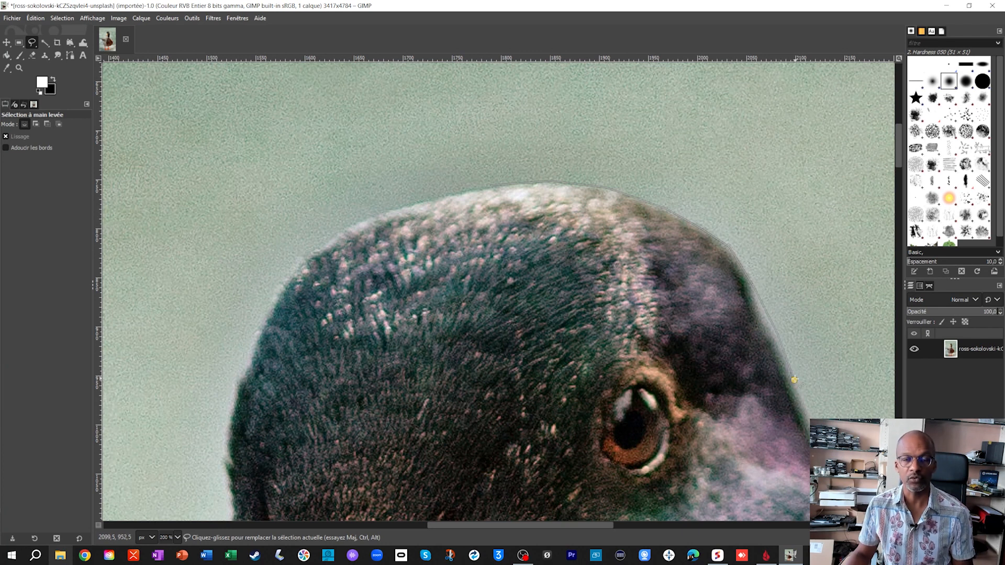
pyautogui.click(794, 379)
# - Continue the selection outline around the back of the duck's head towards the top of the neck
pyautogui.moveTo(795, 378); pyautogui.dragTo(725, 177)
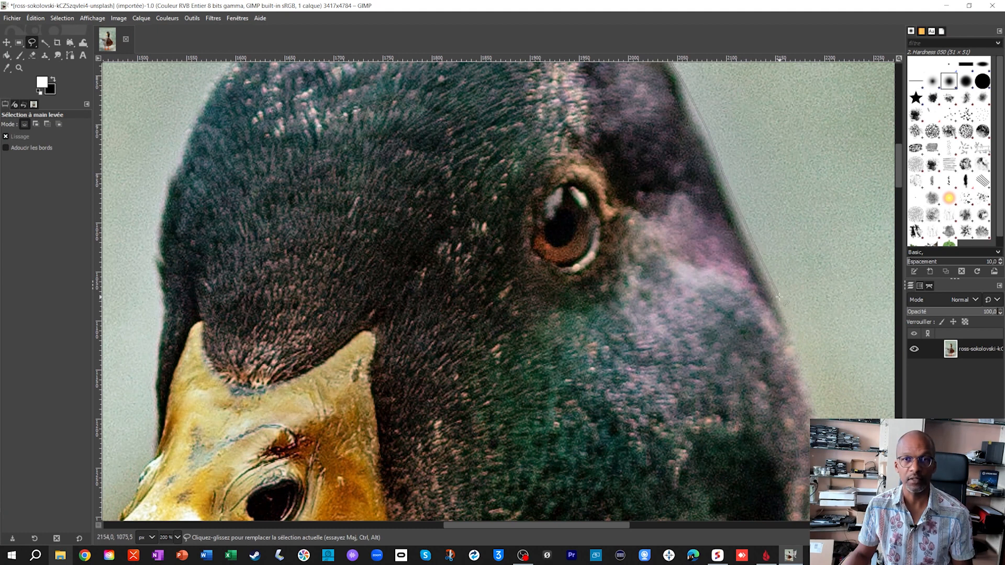
pyautogui.moveTo(805, 368); pyautogui.dragTo(697, 159)
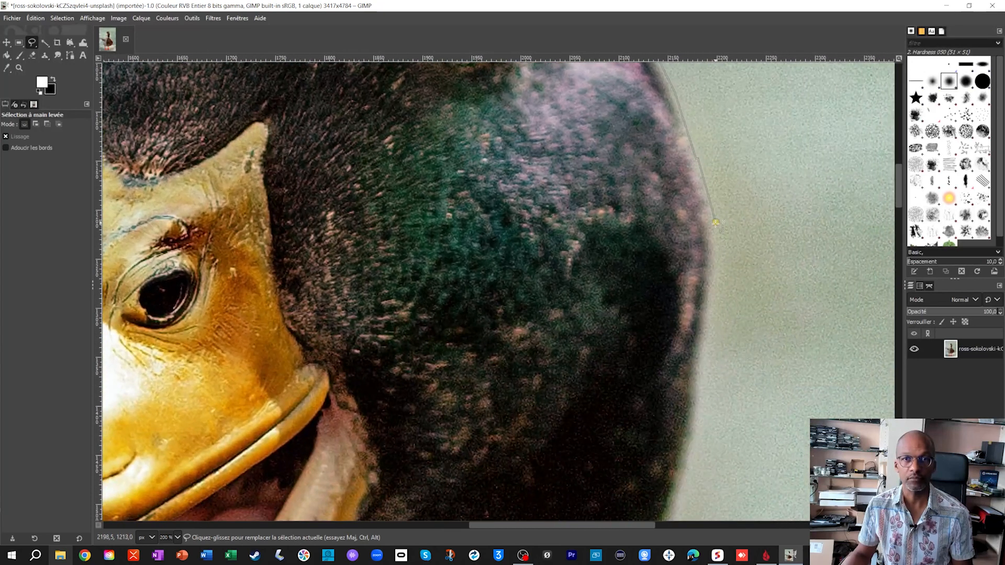
pyautogui.click(670, 502)
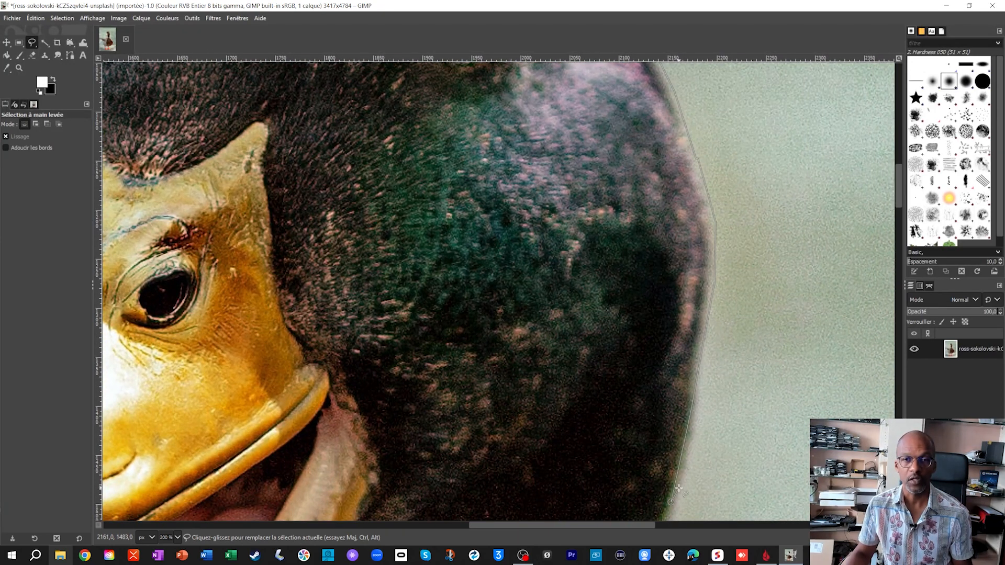
# - Remove the misplaced outline points behind the lower head and retrace that edge closely with new points
pyautogui.scroll(1, 678, 484)
pyautogui.scroll(3, 678, 484)
pyautogui.scroll(-1, 678, 484)
pyautogui.scroll(1, 678, 485)
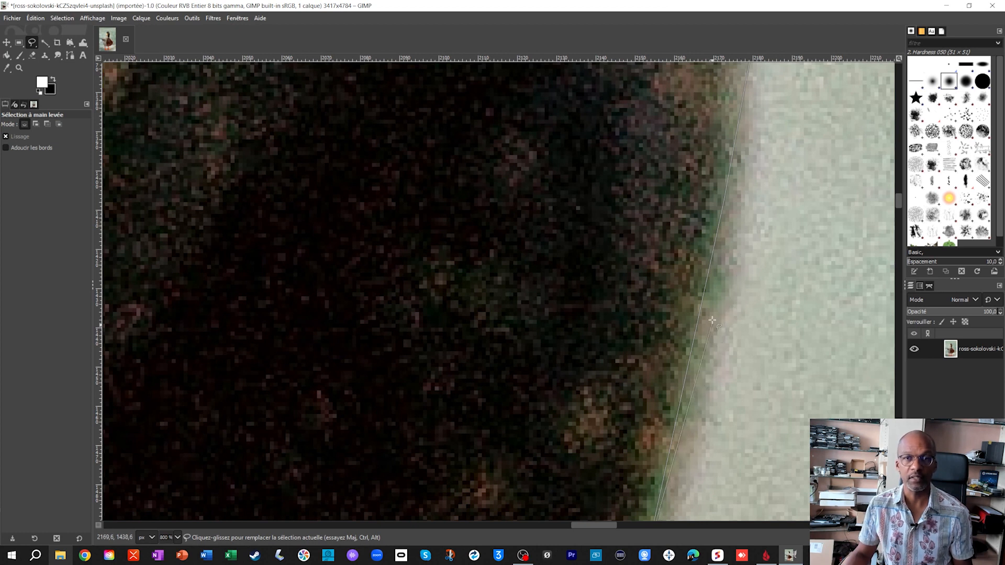
pyautogui.moveTo(708, 236); pyautogui.dragTo(699, 351)
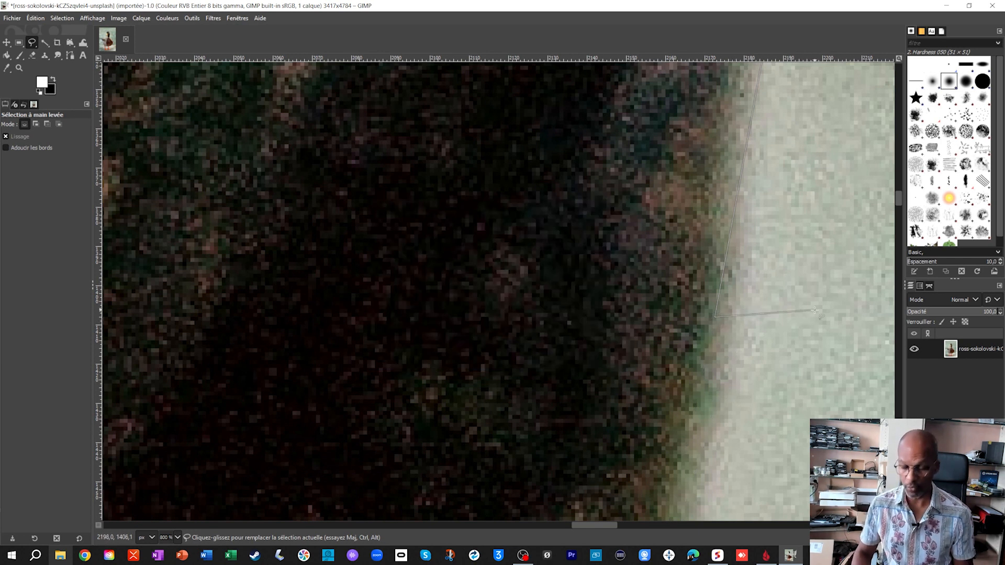
pyautogui.press('BackSpace')
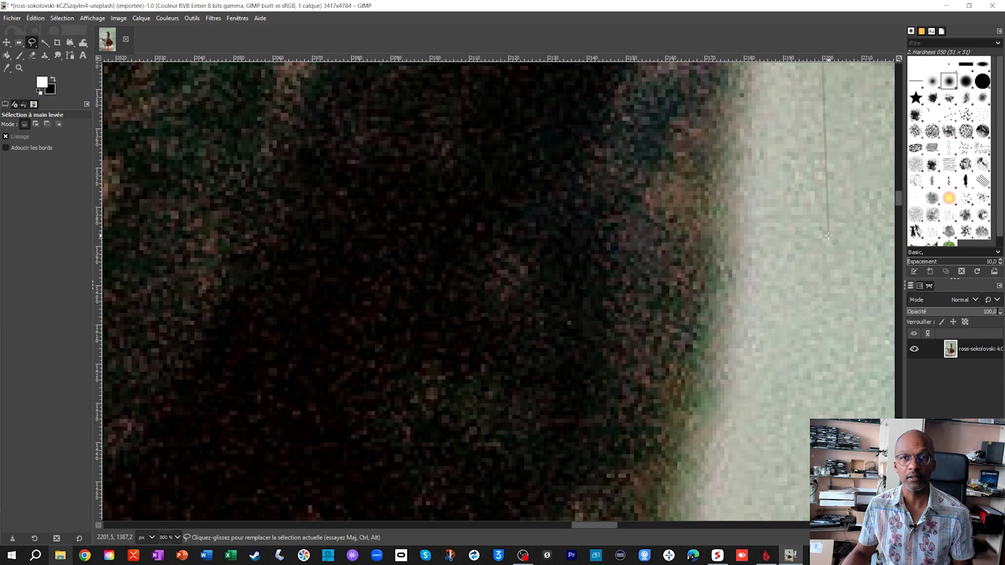
pyautogui.scroll(5, 796, 219)
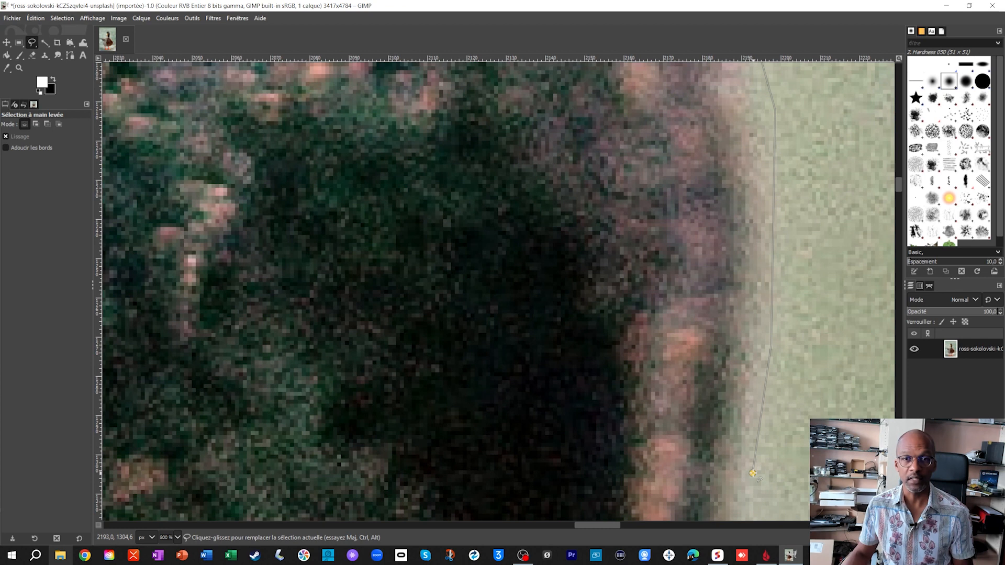
pyautogui.scroll(-5, 754, 474)
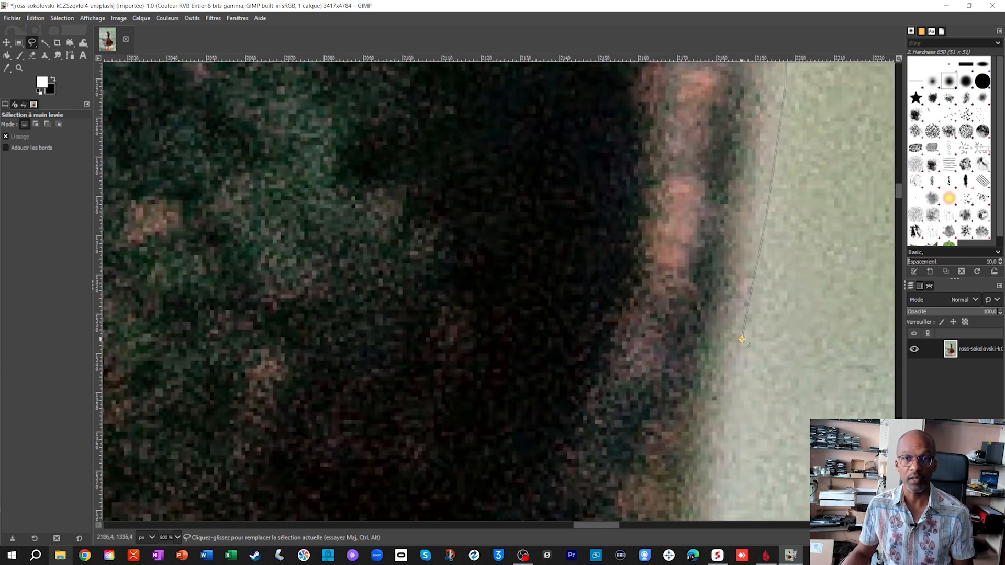
pyautogui.scroll(-8, 742, 339)
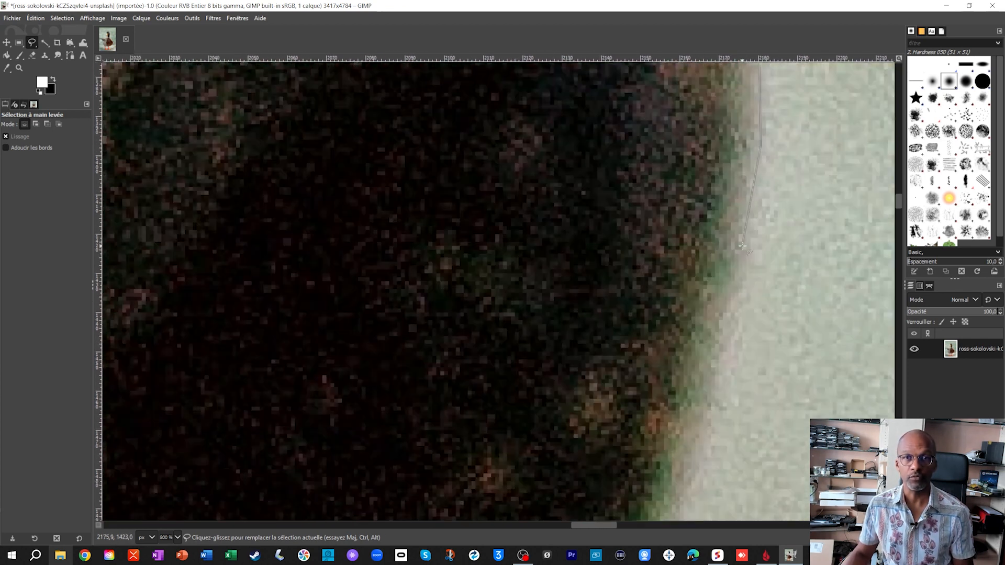
pyautogui.click(749, 253)
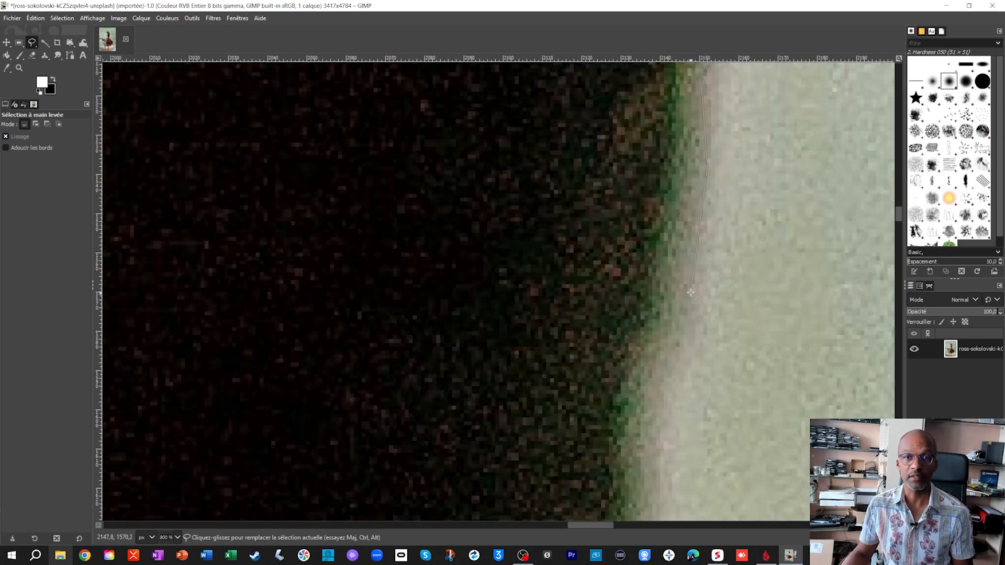
# - Continue the outline down the back edge of the dark neck to just above the white collar
pyautogui.click(655, 391)
pyautogui.moveTo(658, 465); pyautogui.dragTo(720, 145)
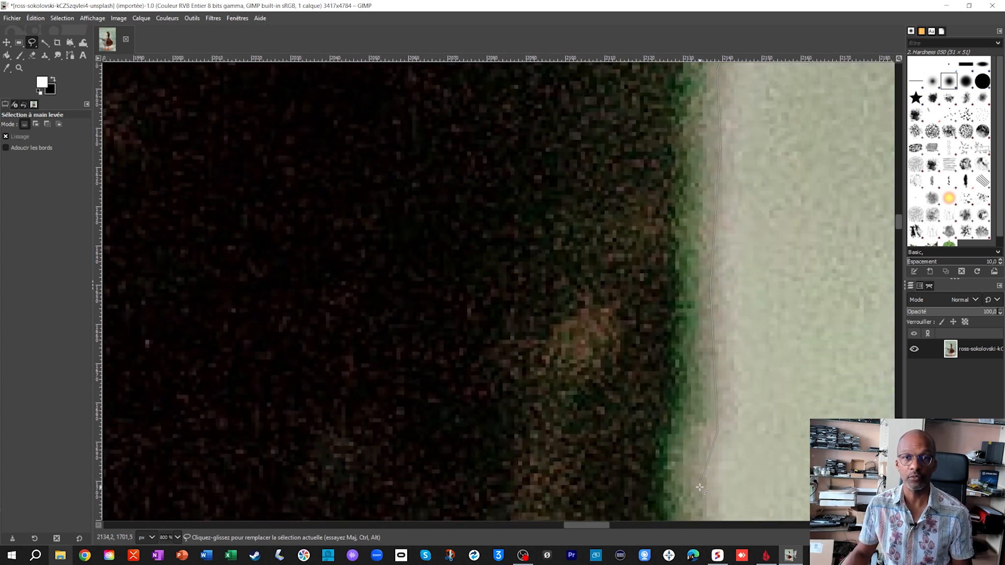
pyautogui.moveTo(700, 488); pyautogui.dragTo(705, 179)
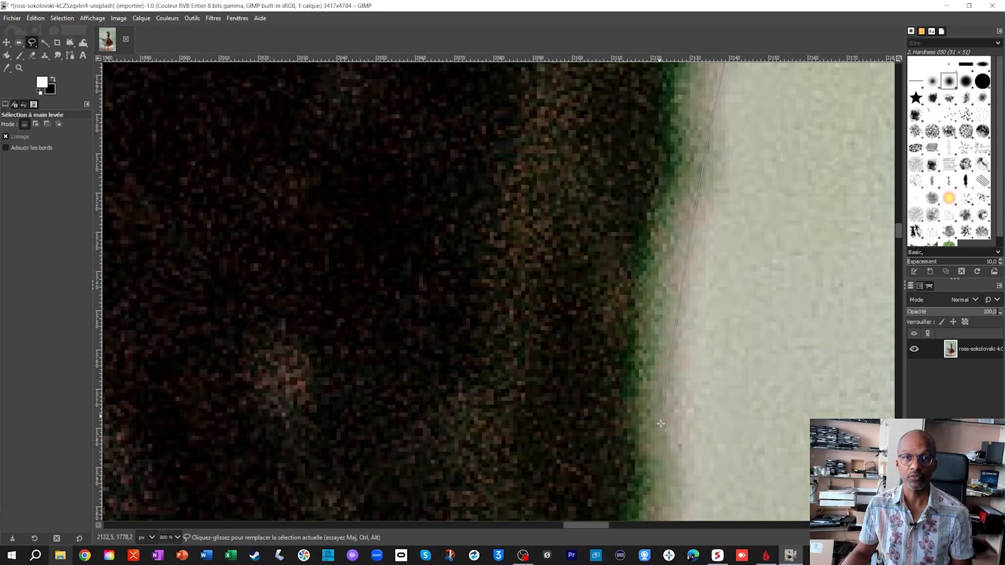
pyautogui.moveTo(666, 440); pyautogui.dragTo(667, 126)
pyautogui.moveTo(651, 466)
pyautogui.mouseDown()
pyautogui.moveTo(654, 149)
pyautogui.moveTo(661, 155)
pyautogui.mouseUp()
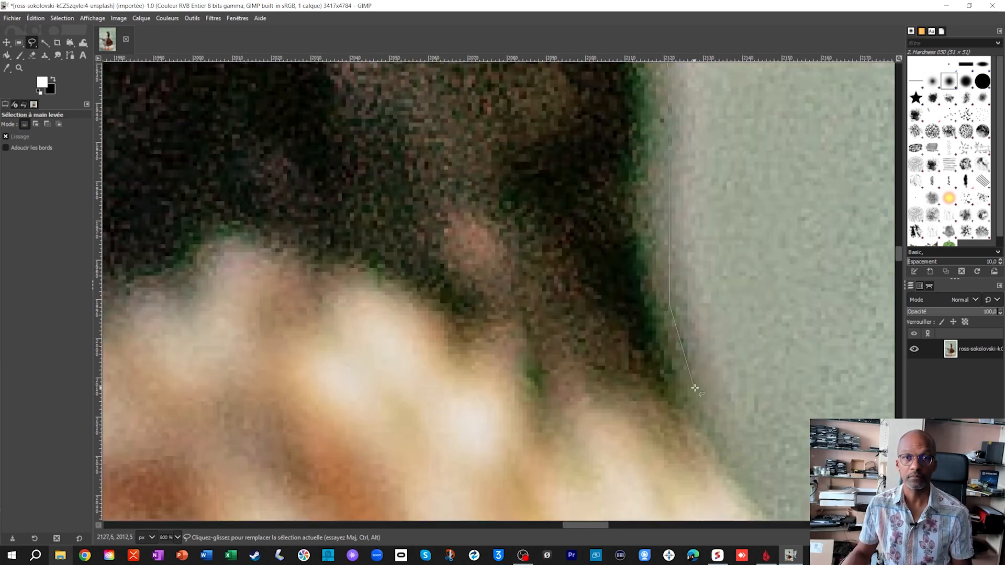
# - Trace the outline around the outer edge of the white collar to the start of the brown breast
pyautogui.click(696, 411)
pyautogui.click(746, 498)
pyautogui.moveTo(746, 497); pyautogui.dragTo(657, 261)
pyautogui.click(684, 307)
pyautogui.click(722, 389)
pyautogui.moveTo(722, 389); pyautogui.dragTo(613, 203)
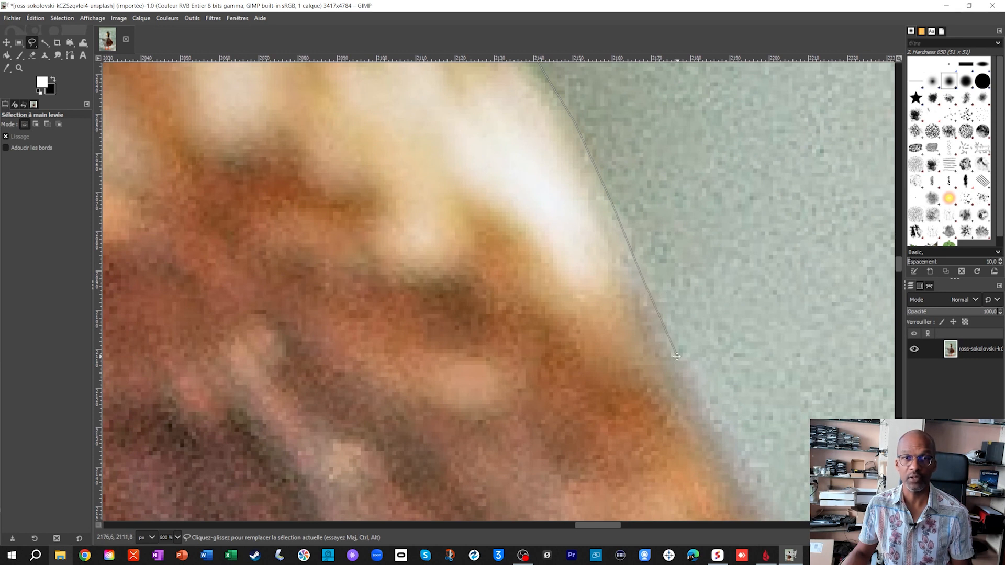
pyautogui.moveTo(677, 353); pyautogui.dragTo(590, 174)
pyautogui.click(590, 174)
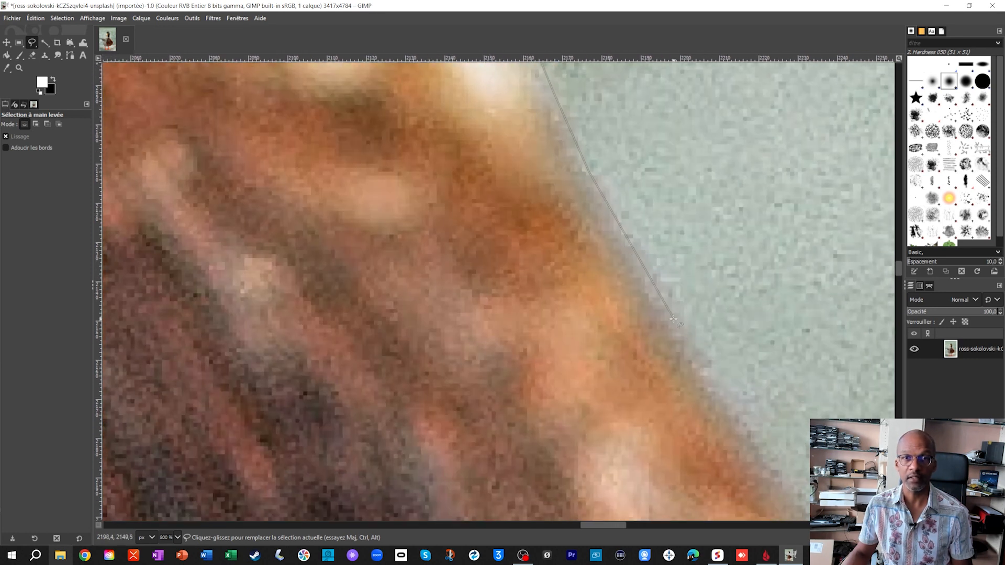
# - Continue the outline along the outer edge of the brown breast to the white fringe near its widest part
pyautogui.moveTo(668, 309); pyautogui.dragTo(534, 103)
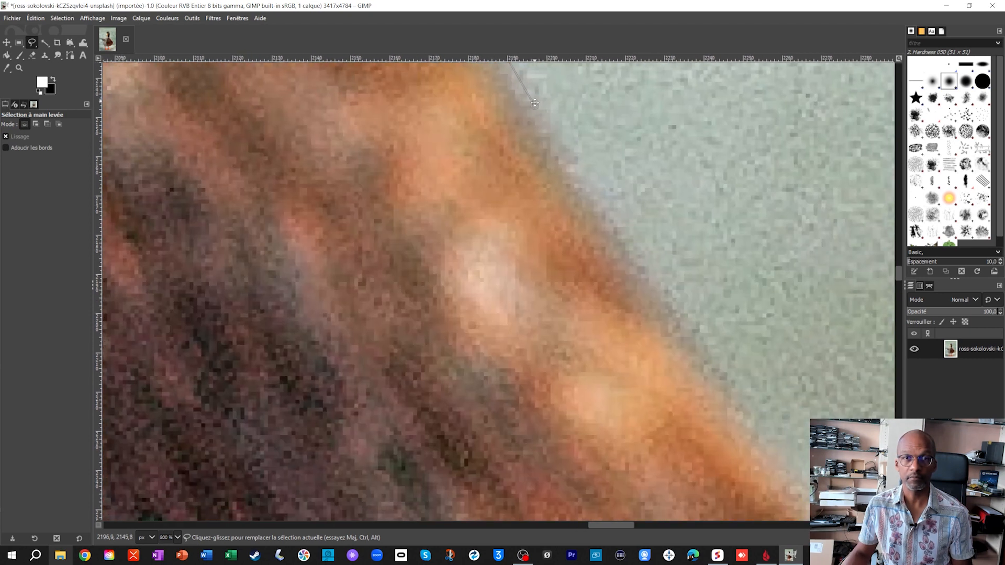
pyautogui.moveTo(632, 256); pyautogui.dragTo(377, 68)
pyautogui.moveTo(746, 310)
pyautogui.mouseDown()
pyautogui.moveTo(531, 197)
pyautogui.moveTo(729, 349)
pyautogui.moveTo(382, 74)
pyautogui.mouseUp()
pyautogui.moveTo(720, 461); pyautogui.dragTo(503, 136)
pyautogui.moveTo(502, 136)
pyautogui.mouseDown()
pyautogui.moveTo(715, 474)
pyautogui.moveTo(647, 207)
pyautogui.mouseUp()
pyautogui.click(711, 460)
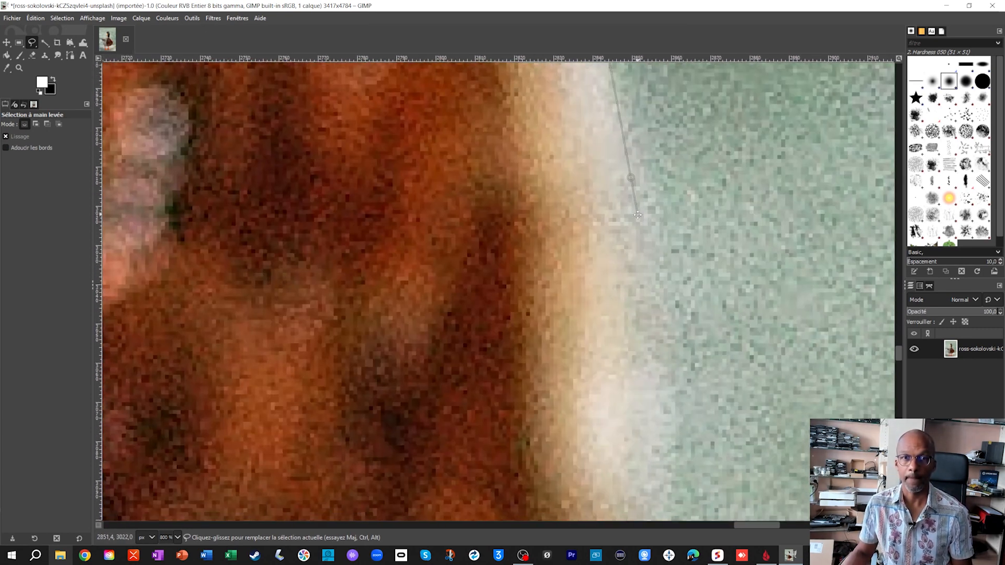
pyautogui.click(677, 377)
# - Trace the outline around the lower breast and along the underside of the belly to the top of the orange leg
pyautogui.scroll(-2, 677, 374)
pyautogui.scroll(-2, 676, 375)
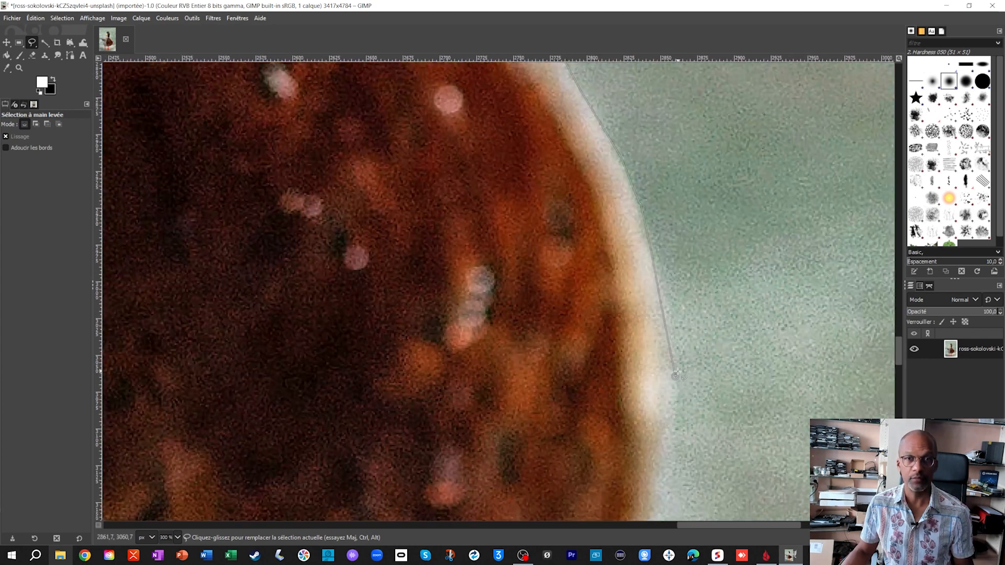
pyautogui.scroll(-4, 674, 374)
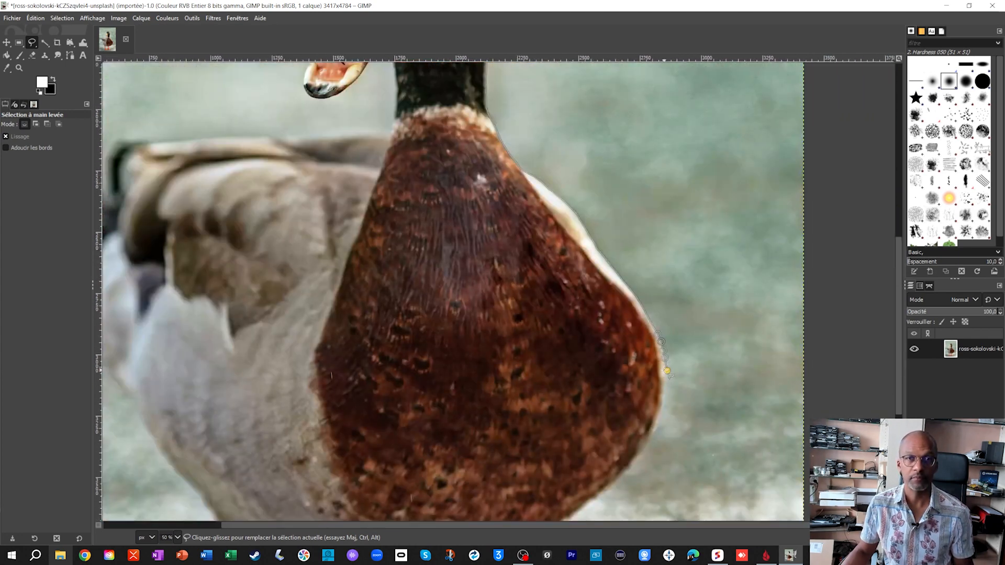
pyautogui.scroll(4, 667, 372)
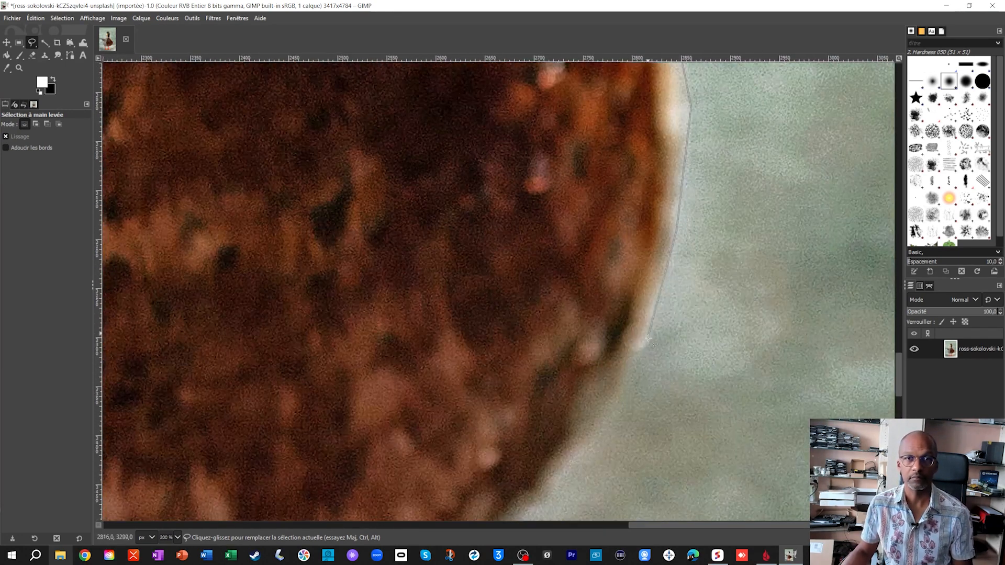
pyautogui.moveTo(648, 338); pyautogui.dragTo(763, 124)
pyautogui.moveTo(524, 452); pyautogui.dragTo(561, 315)
pyautogui.click(369, 412)
pyautogui.click(180, 482)
pyautogui.moveTo(180, 482); pyautogui.dragTo(709, 296)
pyautogui.click(542, 339)
# - Continue the outline down the outer edge of the orange leg towards the foot
pyautogui.click(513, 443)
pyautogui.moveTo(513, 443); pyautogui.dragTo(512, 184)
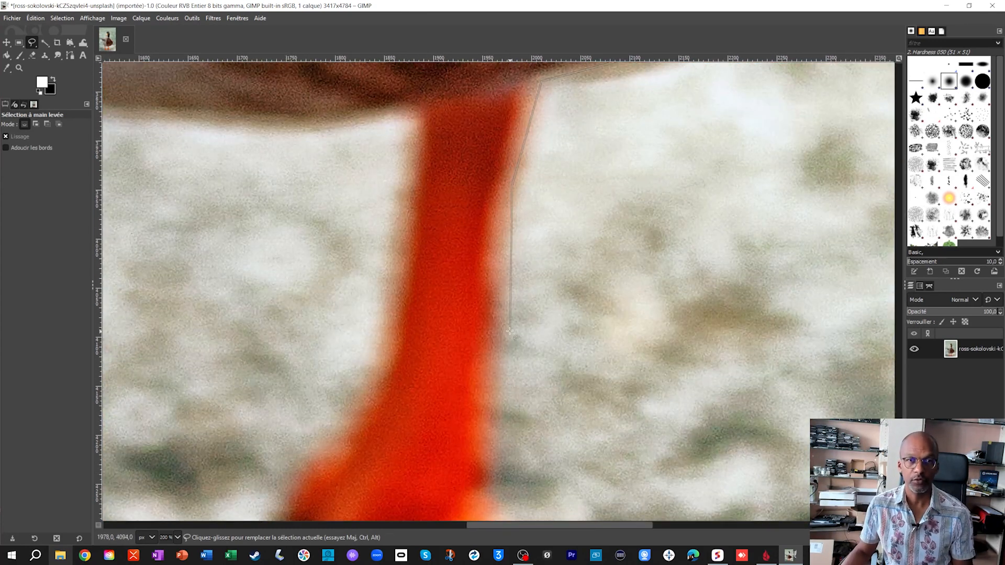
pyautogui.click(499, 466)
pyautogui.moveTo(498, 466)
pyautogui.mouseDown()
pyautogui.moveTo(505, 304)
pyautogui.moveTo(538, 222)
pyautogui.mouseUp()
# - Trace the outline down the rest of the right leg and along the upper edge of its foot towards the toe tip
pyautogui.click(531, 245)
pyautogui.click(581, 284)
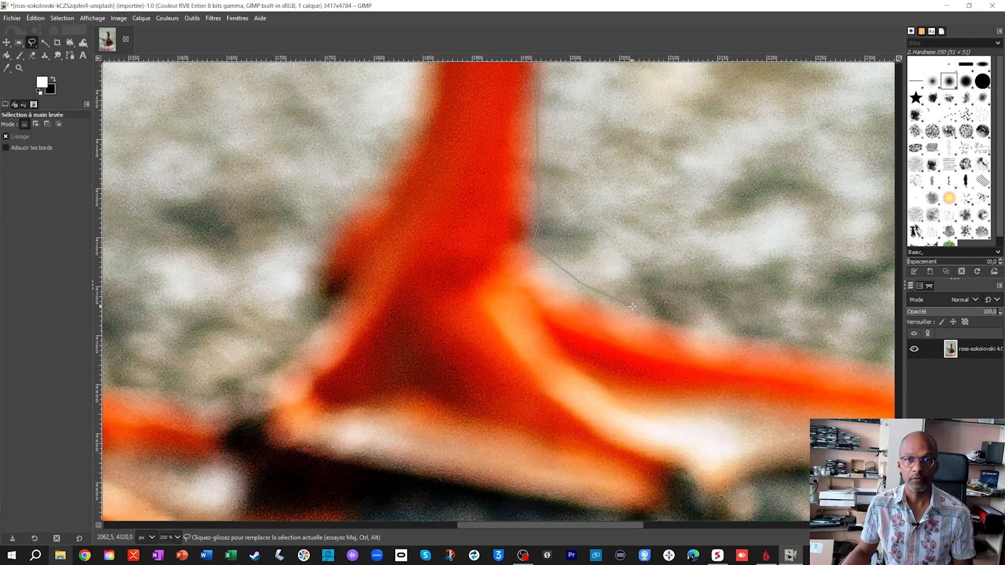
pyautogui.moveTo(668, 327)
pyautogui.mouseDown()
pyautogui.moveTo(440, 190)
pyautogui.moveTo(451, 196)
pyautogui.mouseUp()
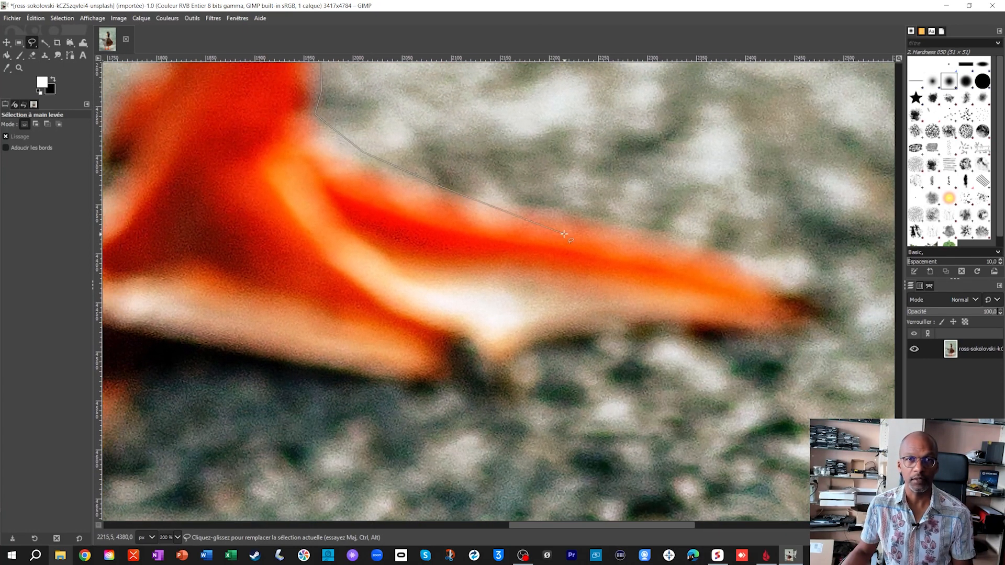
pyautogui.click(702, 246)
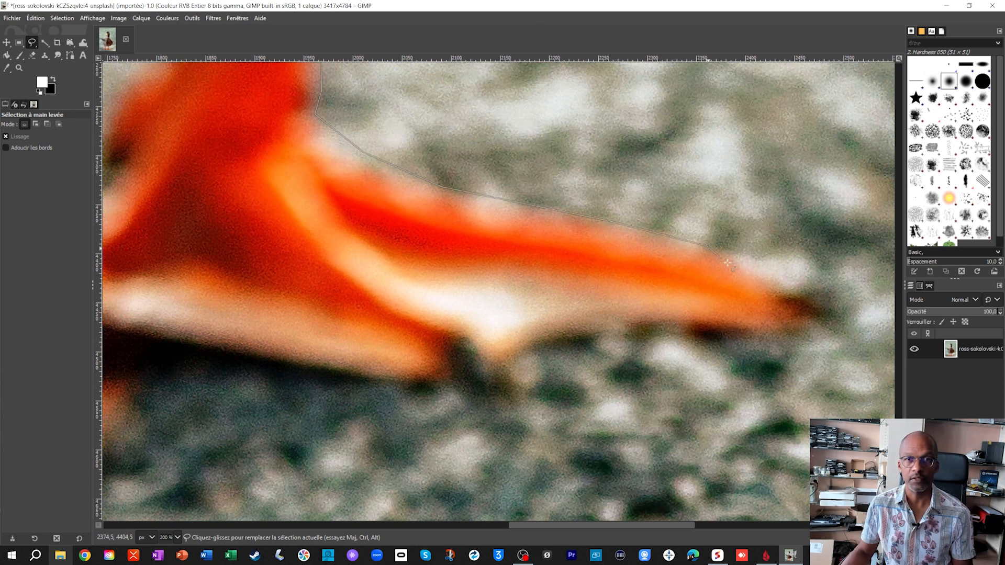
# - Continue the outline around the right foot's toe tip and back along the underside of its webbing and sole
pyautogui.click(775, 335)
pyautogui.click(642, 330)
pyautogui.click(558, 337)
pyautogui.click(507, 362)
pyautogui.click(483, 390)
pyautogui.click(229, 355)
pyautogui.moveTo(228, 355); pyautogui.dragTo(659, 342)
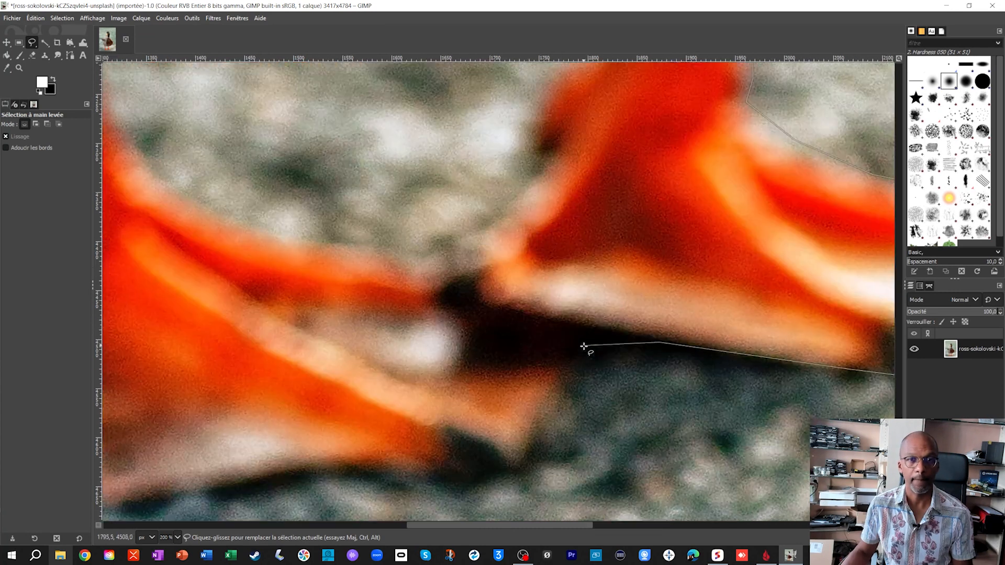
# - Trace the outline from the dark gap between the feet around the inner toe tips of the left foot
pyautogui.click(580, 363)
pyautogui.click(542, 411)
pyautogui.click(533, 456)
pyautogui.click(479, 487)
pyautogui.click(421, 489)
pyautogui.moveTo(382, 469); pyautogui.dragTo(528, 241)
# - Continue the outline along the underside of the left foot and around its outer dark claw
pyautogui.click(438, 245)
pyautogui.click(316, 268)
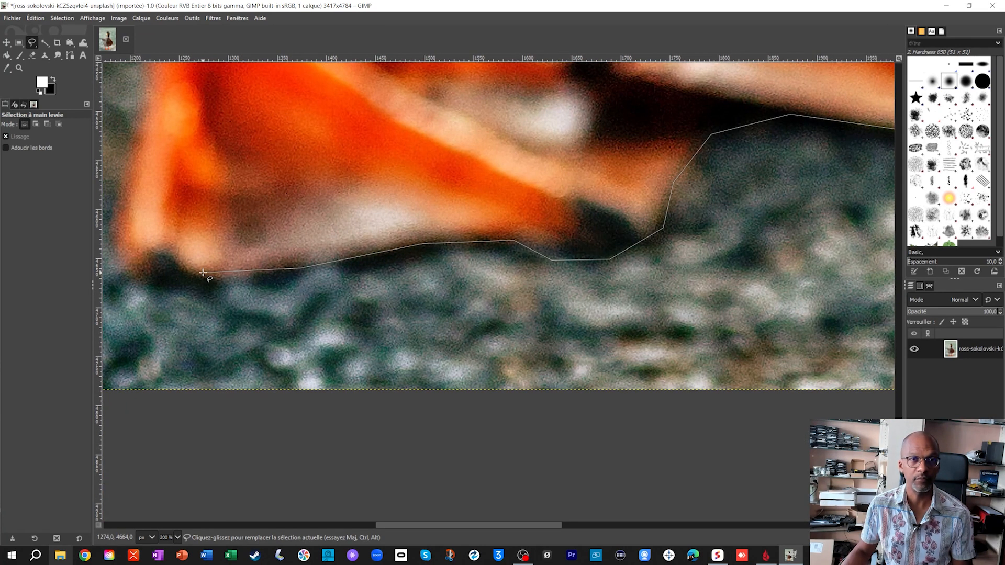
pyautogui.click(138, 278)
pyautogui.click(114, 248)
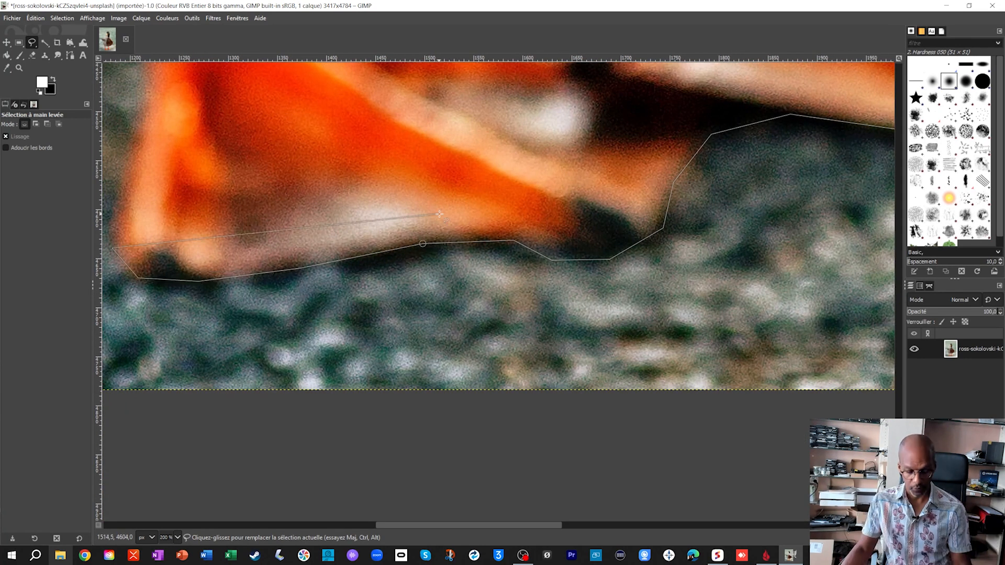
# - Trace the outline up the outer edge of the left leg and along the rear underside to the white tail
pyautogui.scroll(-3, 438, 243)
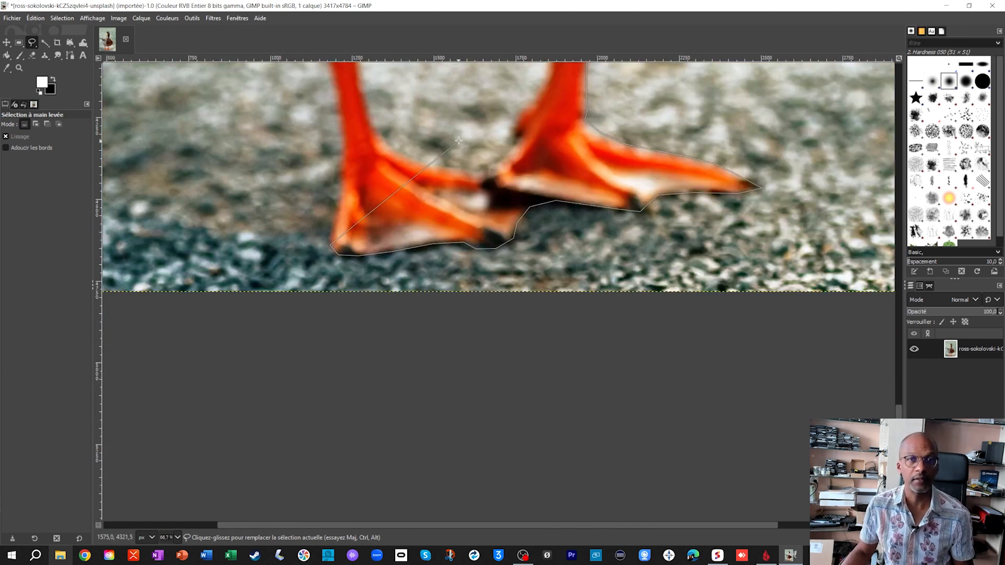
pyautogui.scroll(-2, 432, 140)
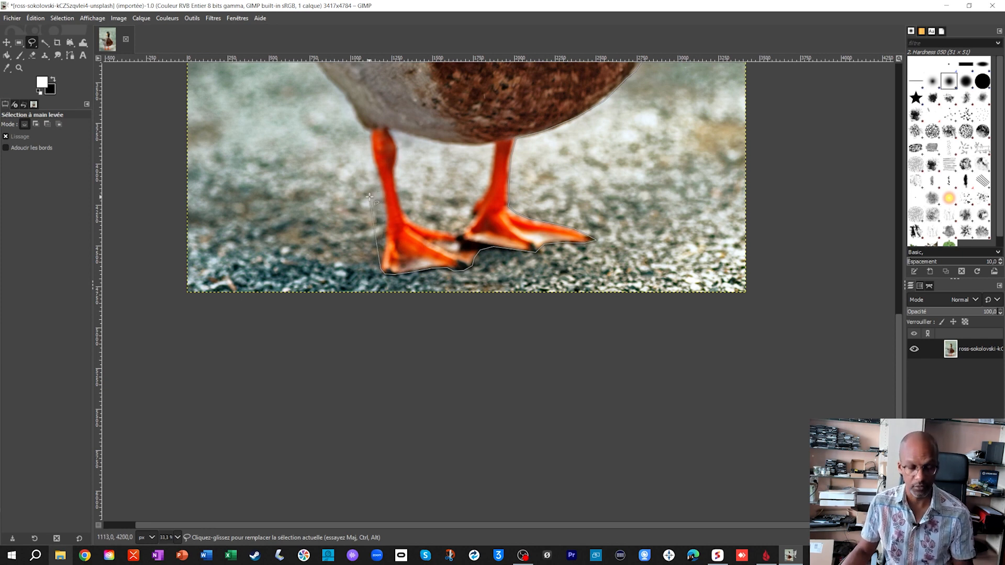
pyautogui.scroll(6, 370, 197)
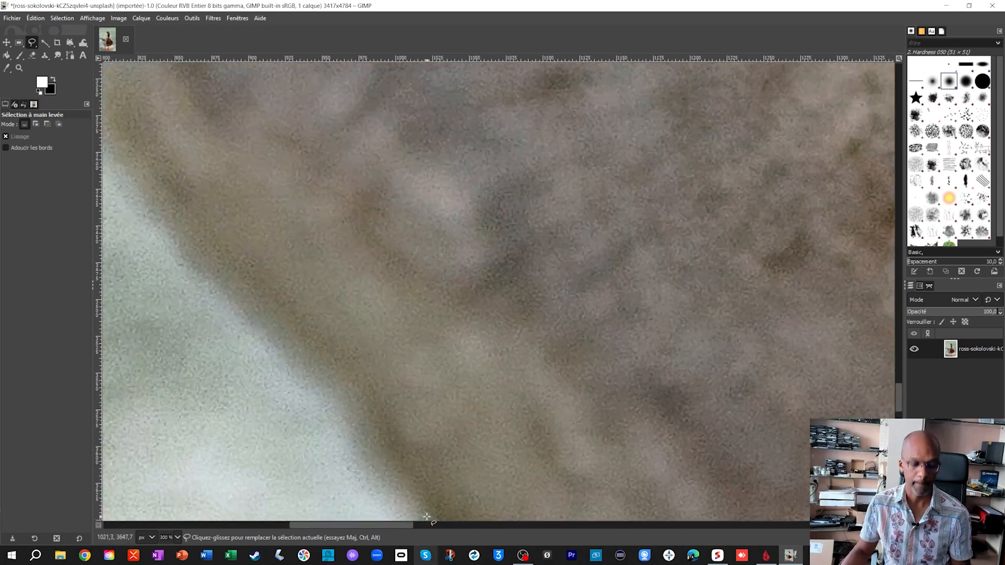
pyautogui.click(427, 516)
pyautogui.click(283, 206)
pyautogui.scroll(-5, 520, 471)
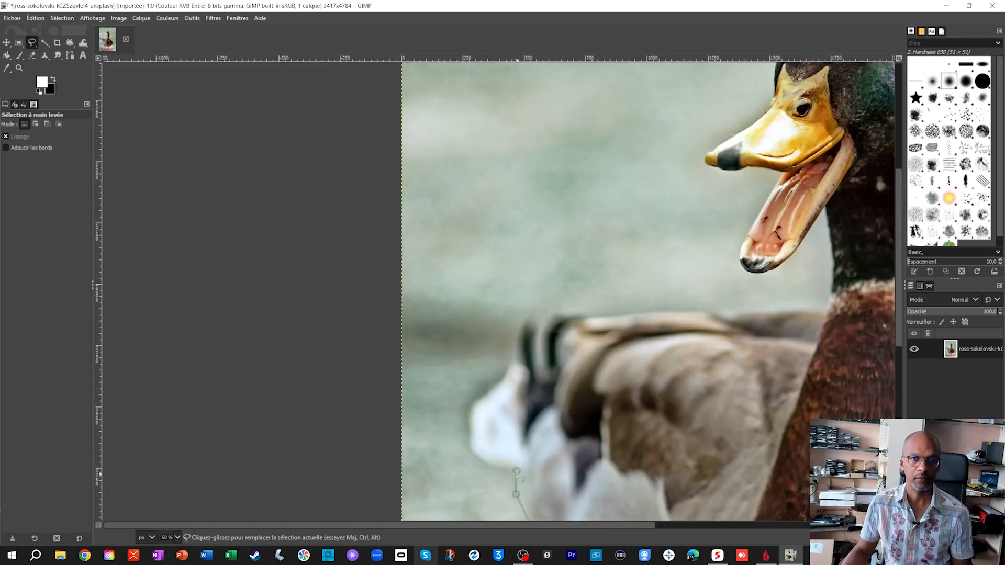
# - Outline the white tail and the dark curled tail feathers up to the start of the duck's back
pyautogui.scroll(5, 482, 426)
pyautogui.click(349, 340)
pyautogui.click(485, 246)
pyautogui.hscroll(3, 497, 240)
pyautogui.click(548, 281)
pyautogui.scroll(-5, 547, 280)
pyautogui.scroll(5, 480, 325)
pyautogui.click(480, 325)
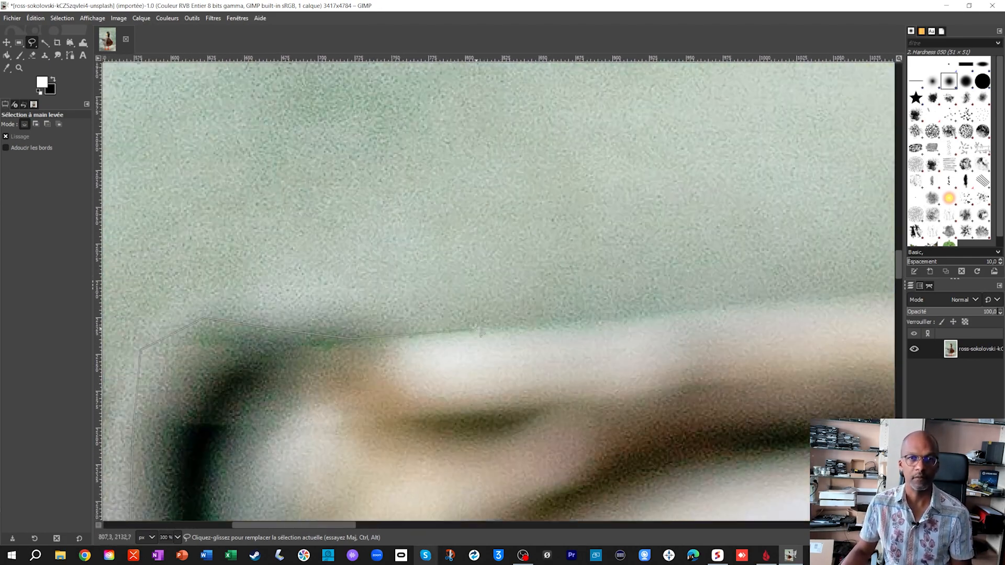
# - Continue the outline along the top of the back and up the front of the neck to the lower beak
pyautogui.scroll(-3, 442, 307)
pyautogui.click(679, 463)
pyautogui.click(679, 441)
pyautogui.scroll(4, 656, 278)
pyautogui.click(654, 275)
# - Trace the outline down the outer edge of the lower beak and along its dark tip
pyautogui.moveTo(539, 442); pyautogui.dragTo(562, 236)
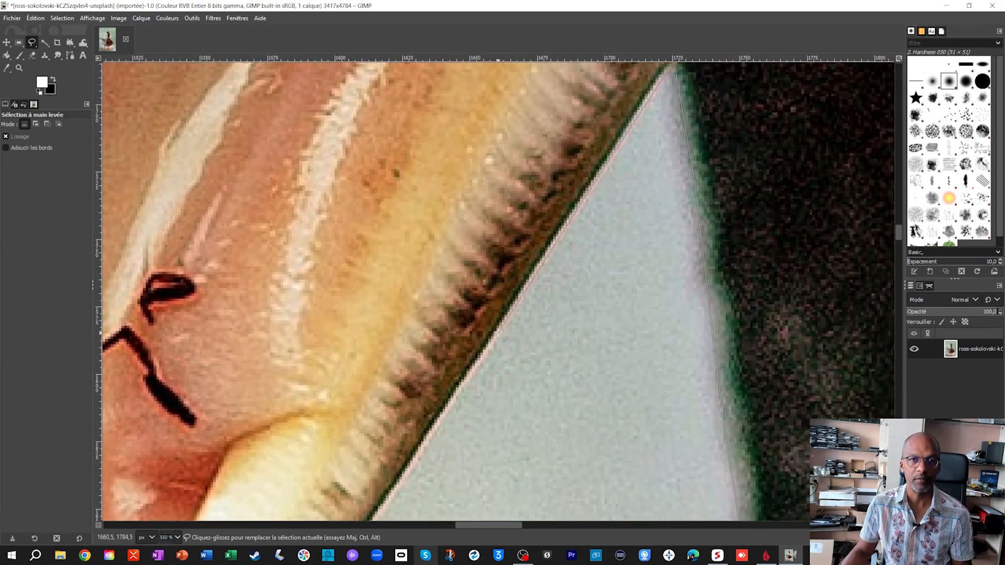
pyautogui.moveTo(429, 449); pyautogui.dragTo(576, 251)
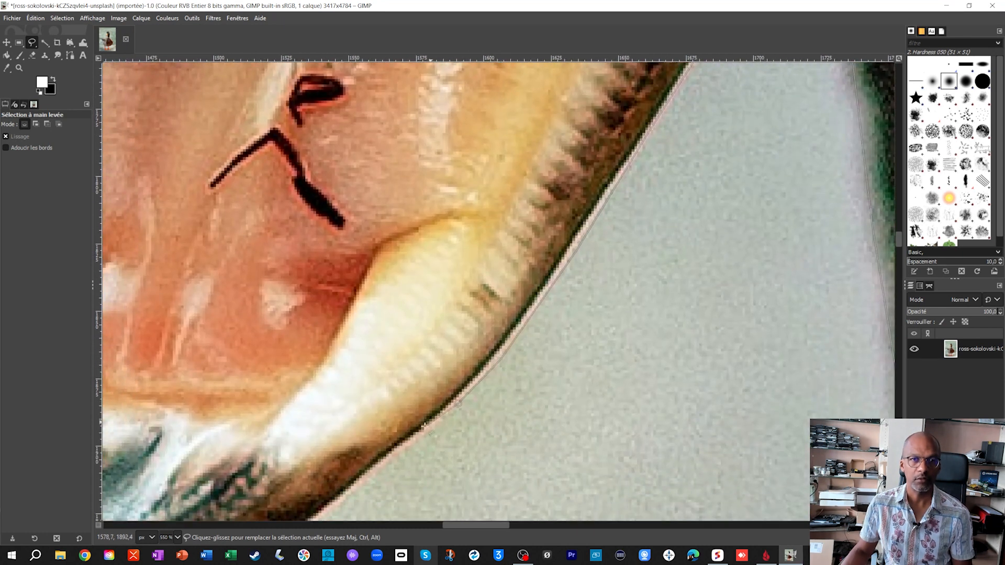
pyautogui.moveTo(386, 460)
pyautogui.mouseDown()
pyautogui.moveTo(543, 283)
pyautogui.moveTo(590, 262)
pyautogui.mouseUp()
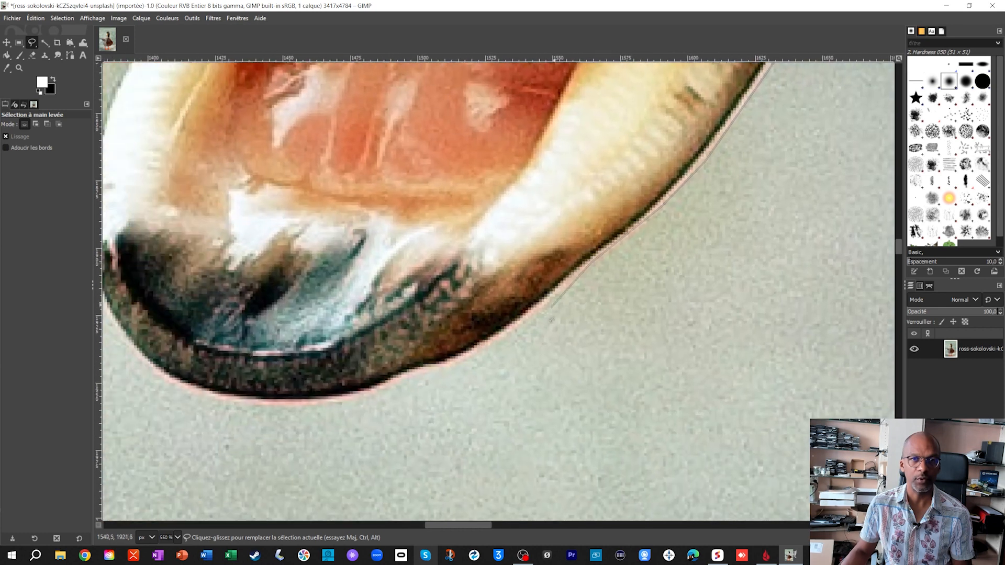
pyautogui.moveTo(536, 303)
pyautogui.mouseDown()
pyautogui.moveTo(466, 347)
pyautogui.moveTo(487, 355)
pyautogui.moveTo(399, 371)
pyautogui.moveTo(331, 399)
pyautogui.moveTo(230, 405)
pyautogui.moveTo(157, 373)
pyautogui.moveTo(373, 455)
pyautogui.moveTo(340, 444)
pyautogui.moveTo(314, 347)
pyautogui.moveTo(299, 337)
pyautogui.moveTo(304, 259)
pyautogui.moveTo(312, 262)
pyautogui.moveTo(335, 204)
pyautogui.moveTo(309, 265)
pyautogui.moveTo(283, 402)
pyautogui.mouseUp()
# - Continue the outline around the lower beak's tip and onto the inner side of the open mouth
pyautogui.click(304, 258)
pyautogui.moveTo(316, 295); pyautogui.dragTo(343, 249)
pyautogui.click(366, 205)
pyautogui.moveTo(366, 206); pyautogui.dragTo(326, 398)
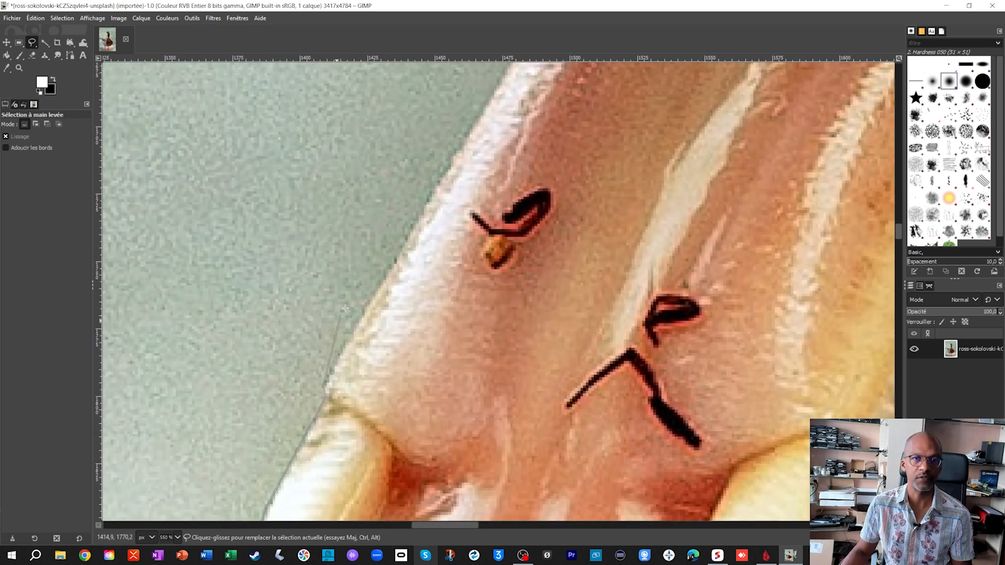
# - Trace the outline up the pale edge of the open lower beak to where it meets the upper beak
pyautogui.click(380, 280)
pyautogui.moveTo(380, 280); pyautogui.dragTo(249, 436)
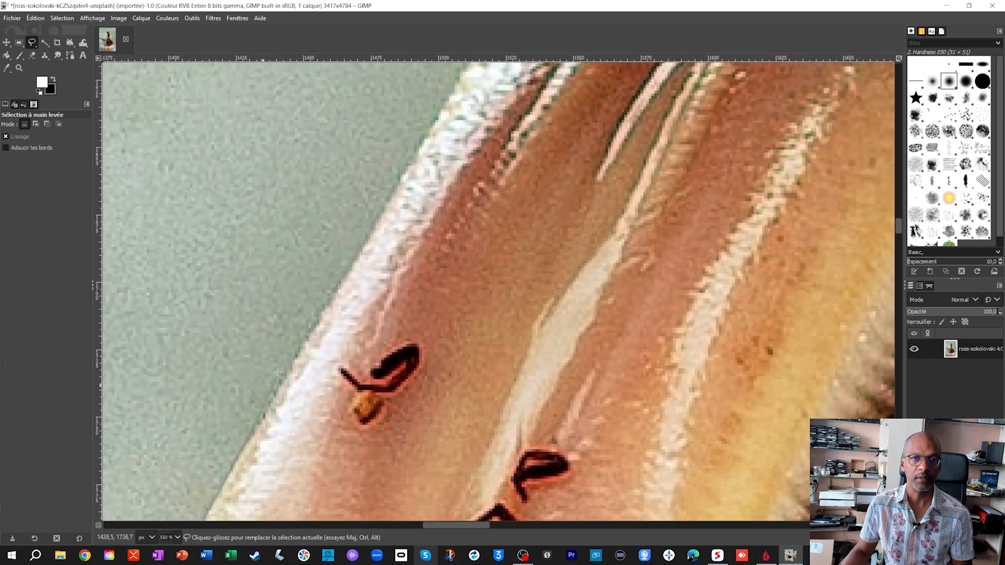
pyautogui.click(337, 285)
pyautogui.moveTo(337, 286); pyautogui.dragTo(212, 437)
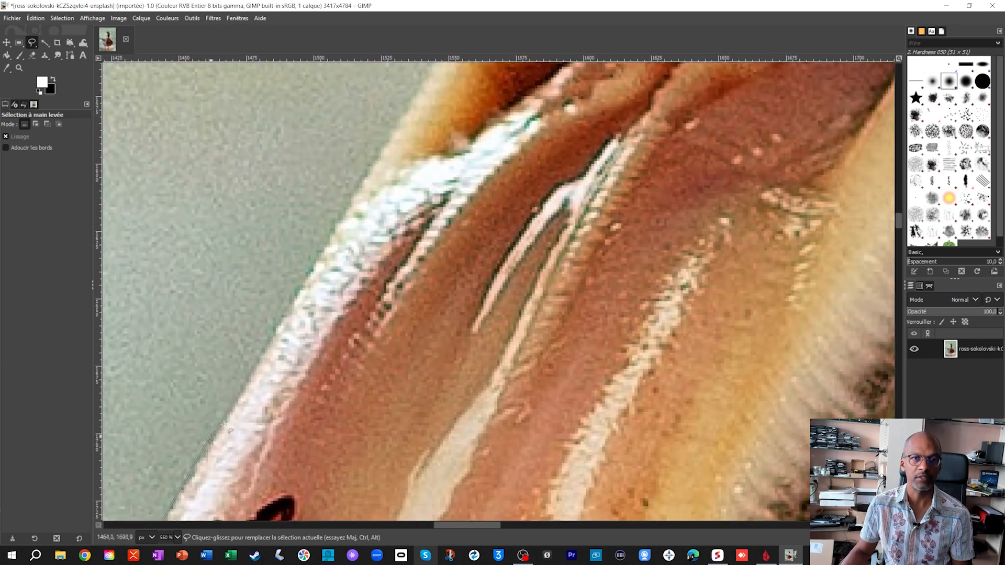
pyautogui.click(369, 167)
pyautogui.moveTo(369, 168); pyautogui.dragTo(266, 369)
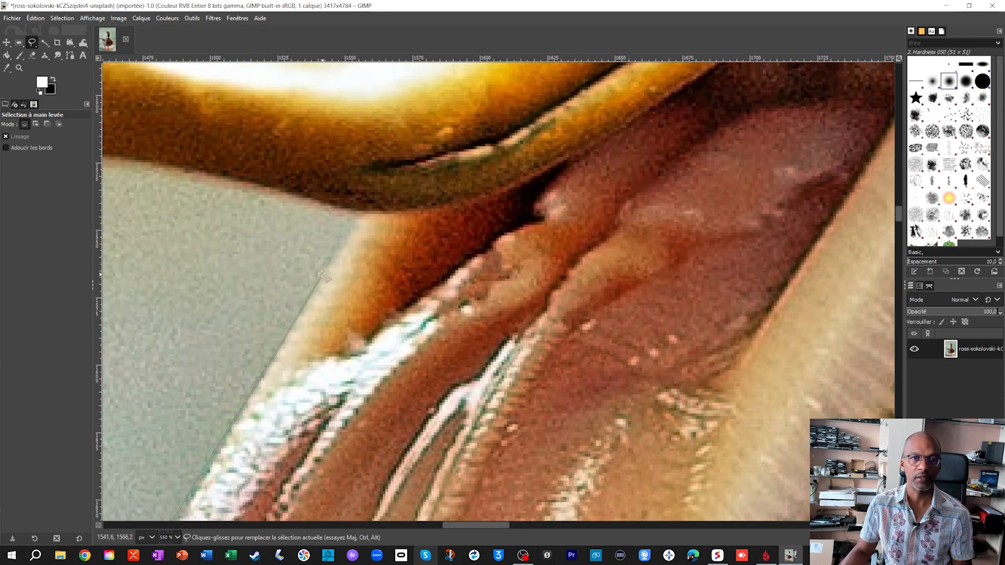
# - Outline the underside of the upper beak from the mouth past the dark patch near its tip
pyautogui.click(289, 206)
pyautogui.moveTo(289, 206); pyautogui.dragTo(602, 289)
pyautogui.click(509, 266)
pyautogui.click(476, 284)
pyautogui.click(399, 298)
pyautogui.click(286, 288)
pyautogui.click(240, 270)
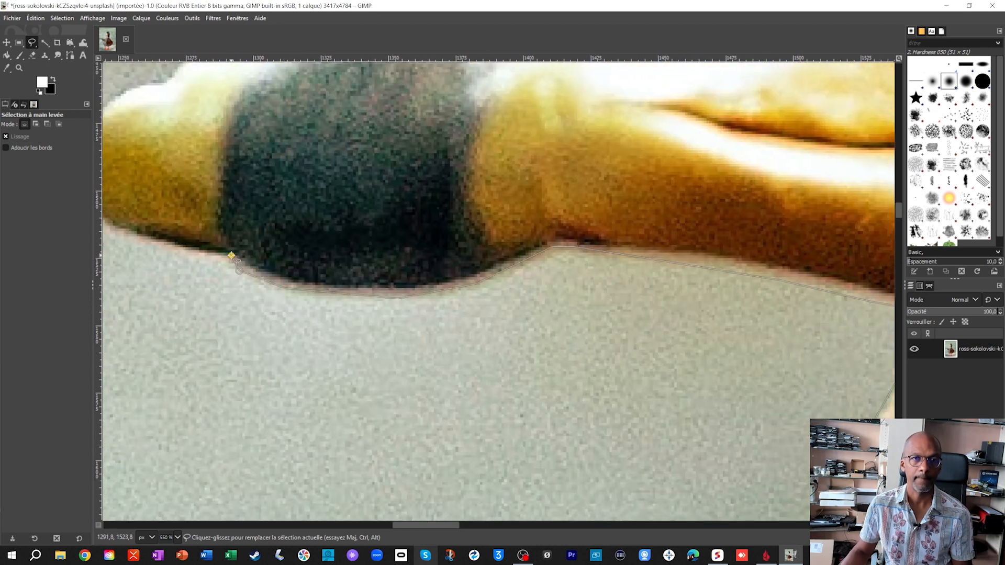
pyautogui.click(231, 255)
# - Continue the outline around the yellow tip of the upper beak and onto its top edge
pyautogui.moveTo(231, 255); pyautogui.dragTo(519, 292)
pyautogui.click(434, 277)
pyautogui.click(391, 252)
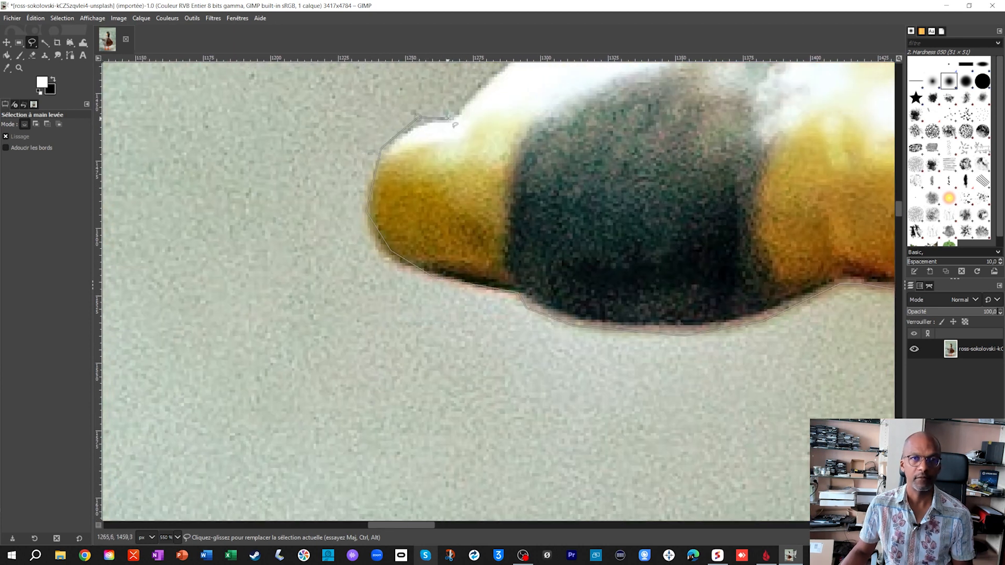
pyautogui.moveTo(451, 120); pyautogui.dragTo(321, 376)
pyautogui.click(350, 335)
pyautogui.scroll(-2, 565, 184)
# - Trace the outline up the top edge of the beak to the base of the forehead
pyautogui.moveTo(565, 184)
pyautogui.mouseDown()
pyautogui.moveTo(349, 413)
pyautogui.moveTo(405, 457)
pyautogui.mouseUp()
pyautogui.click(497, 320)
pyautogui.click(532, 286)
pyautogui.click(531, 272)
pyautogui.click(560, 229)
pyautogui.click(406, 312)
# - Continue the outline up the front of the dark head and over the curve to the crown
pyautogui.moveTo(415, 180); pyautogui.dragTo(373, 460)
pyautogui.click(362, 377)
pyautogui.click(435, 208)
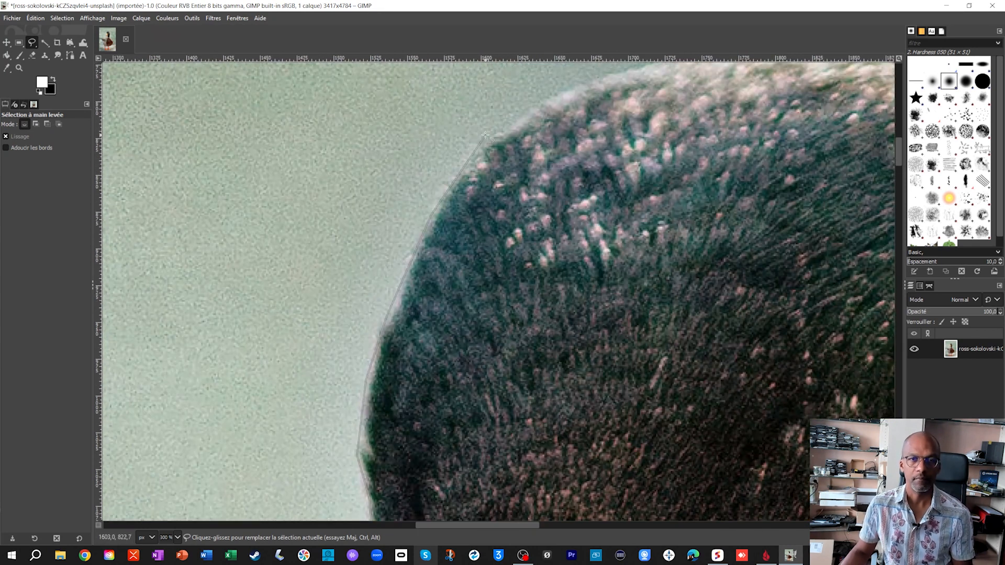
pyautogui.moveTo(490, 131); pyautogui.dragTo(380, 383)
pyautogui.click(464, 331)
# - Close the freehand outline exactly on its starting point at the top of the head to create the selection
pyautogui.scroll(5, 644, 286)
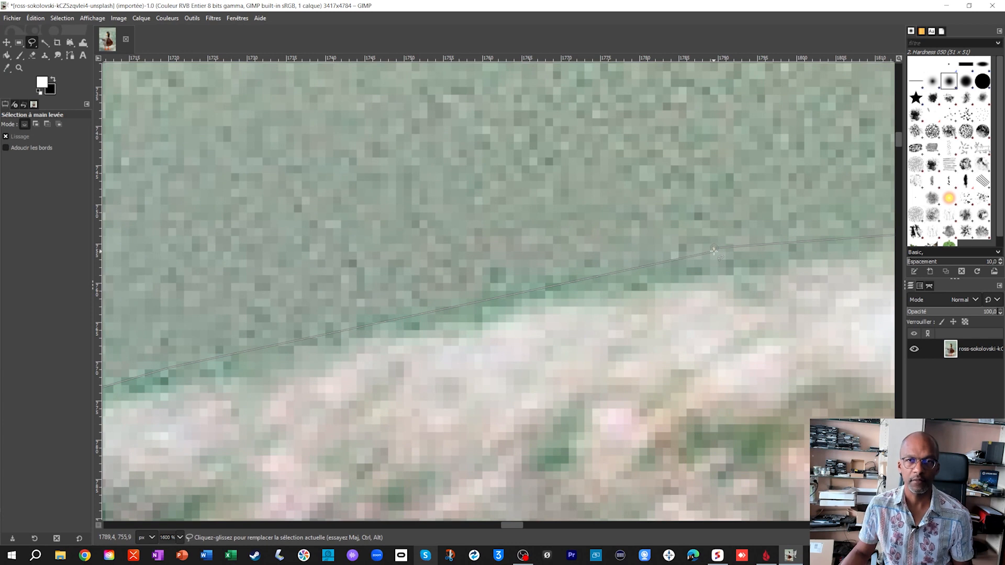
pyautogui.scroll(3, 714, 251)
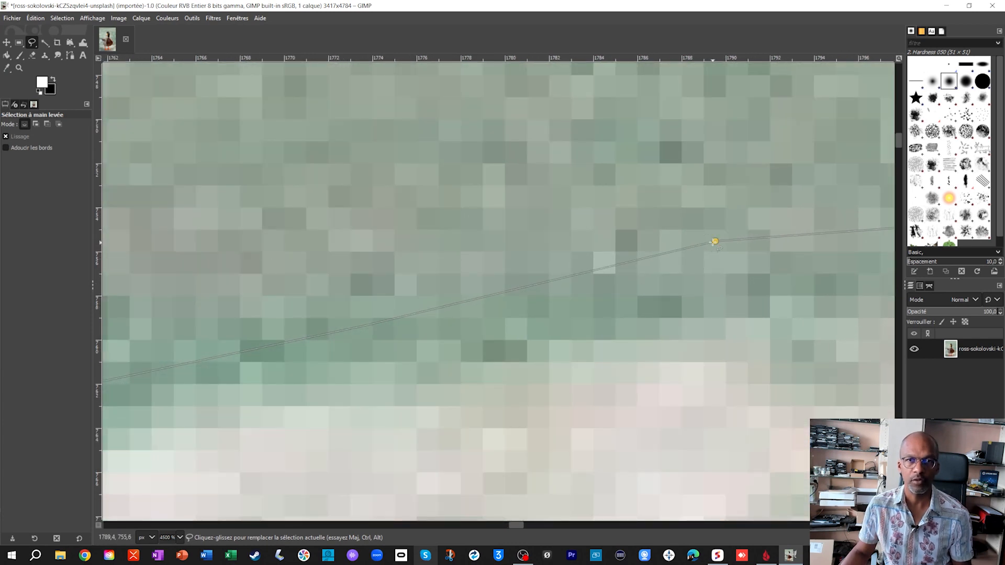
pyautogui.scroll(2, 715, 242)
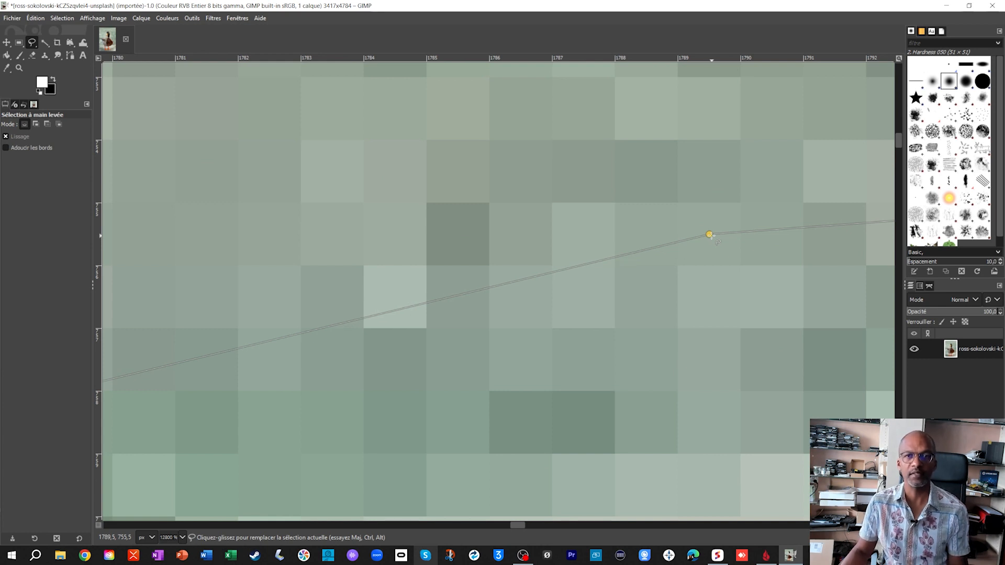
pyautogui.click(709, 234)
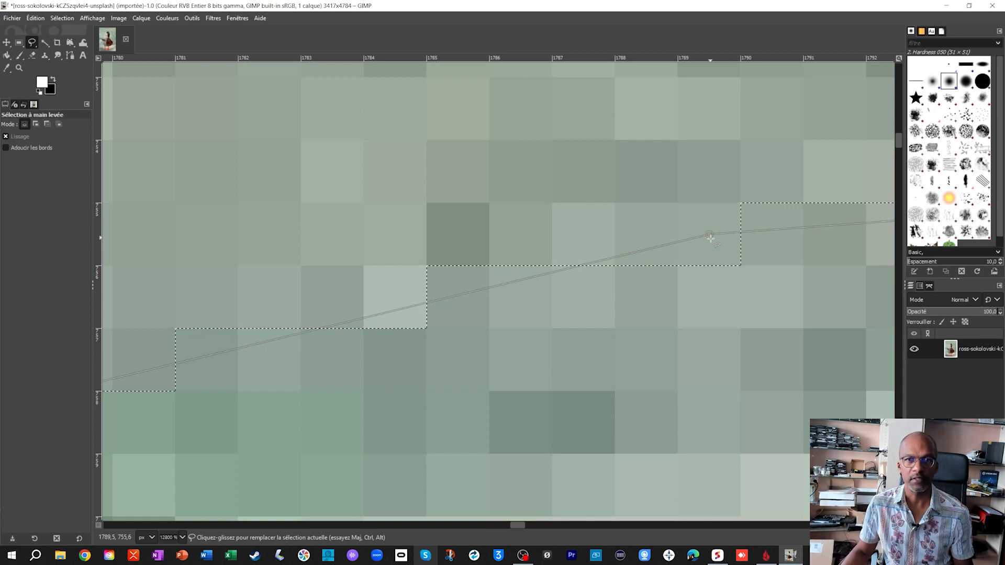
# - Subtract the background area between the two legs from the selection by tracing along the belly, inner legs and feet
pyautogui.scroll(-15, 715, 242)
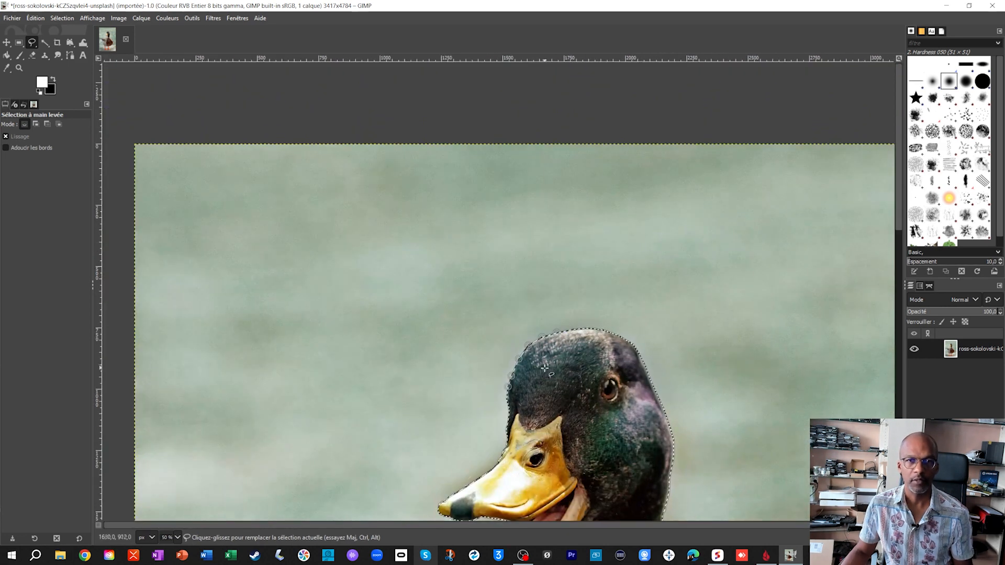
pyautogui.scroll(-5, 528, 185)
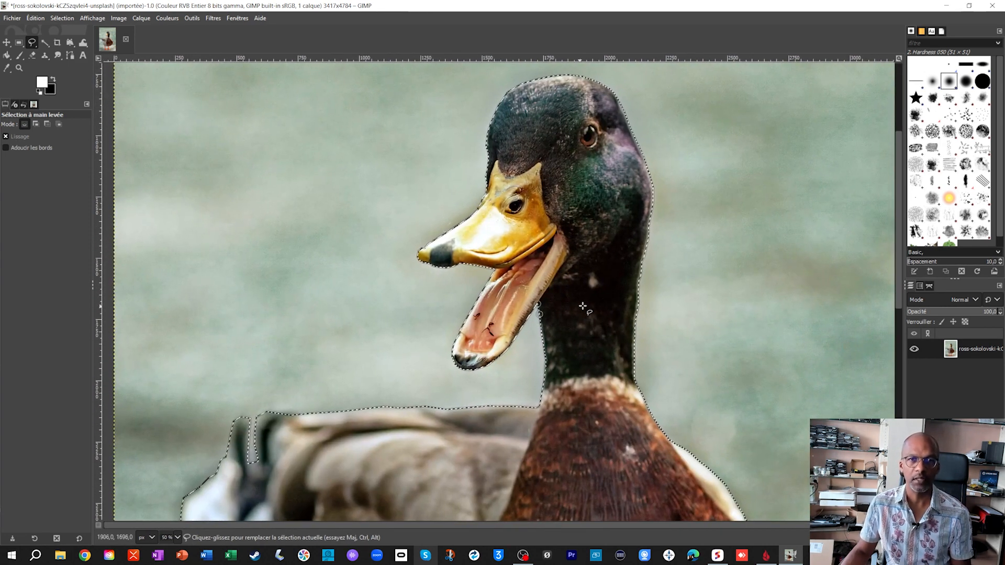
pyautogui.scroll(-2, 597, 343)
pyautogui.scroll(-1, 597, 343)
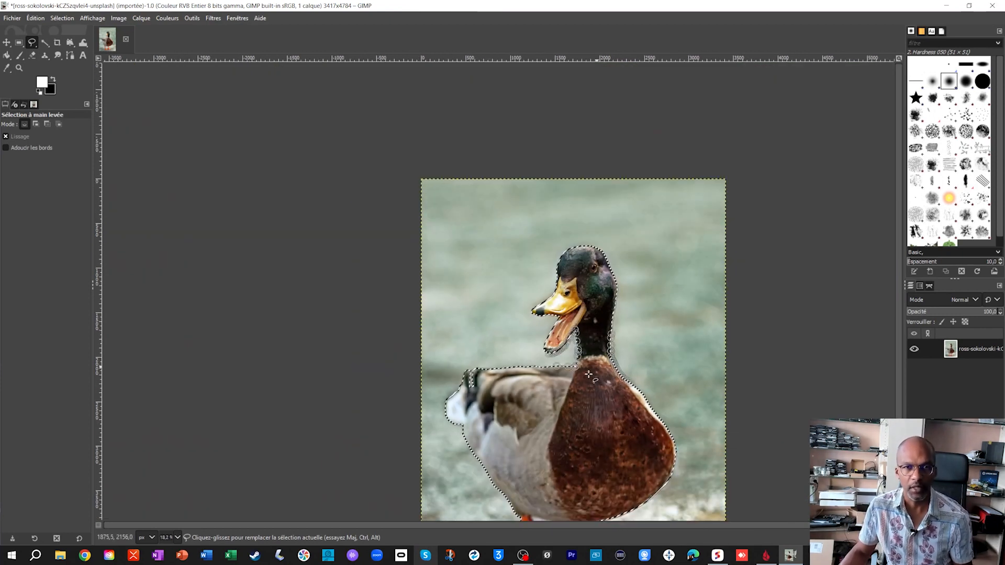
pyautogui.scroll(-4, 528, 378)
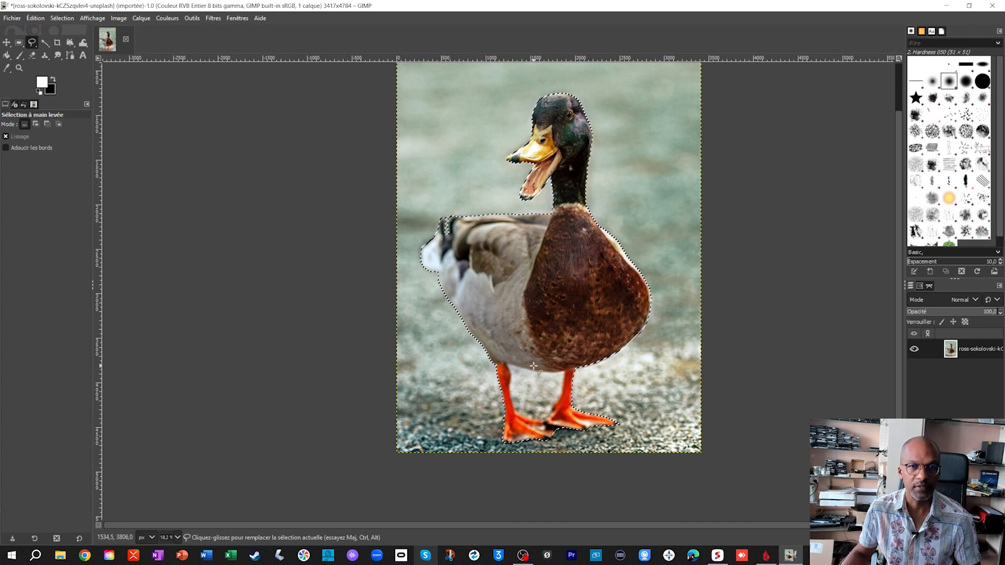
pyautogui.scroll(3, 516, 369)
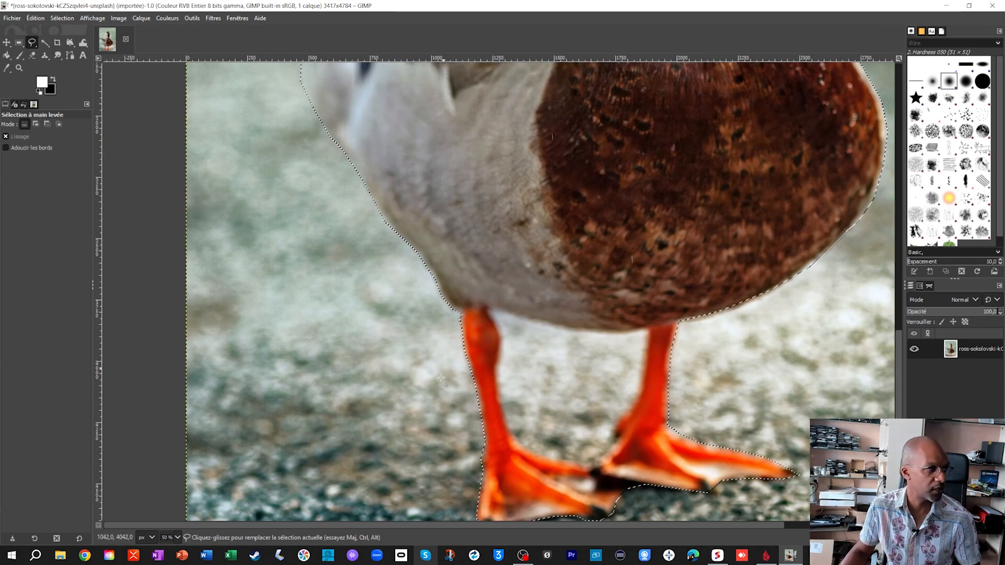
pyautogui.click(47, 124)
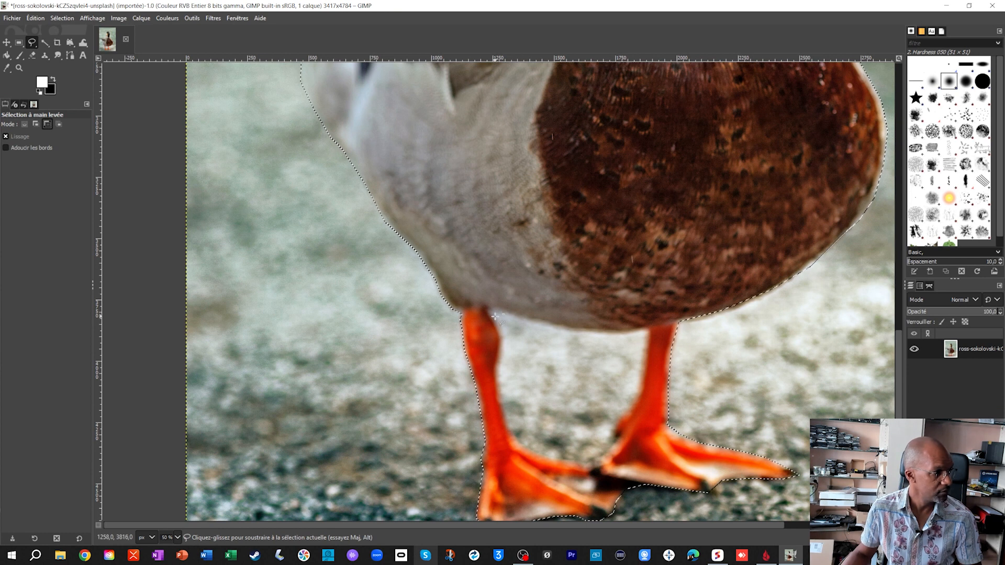
pyautogui.moveTo(492, 311)
pyautogui.mouseDown()
pyautogui.moveTo(546, 332)
pyautogui.moveTo(534, 321)
pyautogui.moveTo(630, 343)
pyautogui.mouseUp()
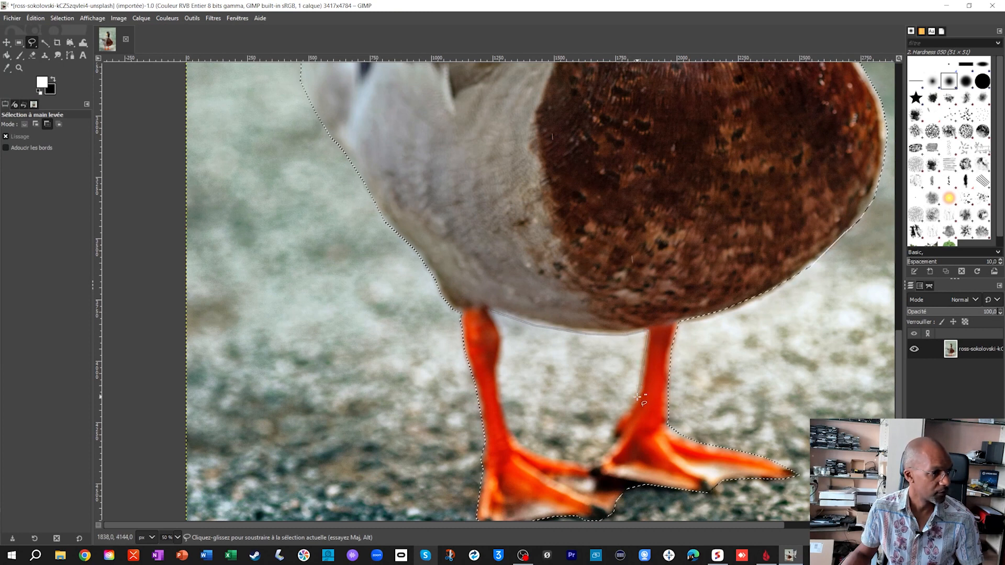
pyautogui.moveTo(611, 437)
pyautogui.mouseDown()
pyautogui.moveTo(593, 463)
pyautogui.moveTo(553, 461)
pyautogui.moveTo(523, 443)
pyautogui.moveTo(505, 422)
pyautogui.moveTo(491, 311)
pyautogui.mouseUp()
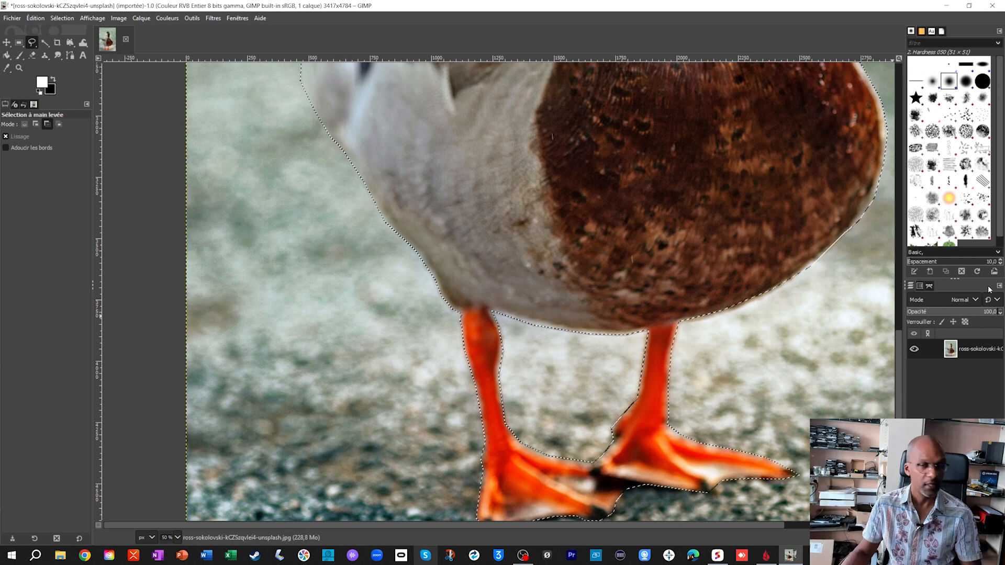
pyautogui.scroll(-1, 742, 294)
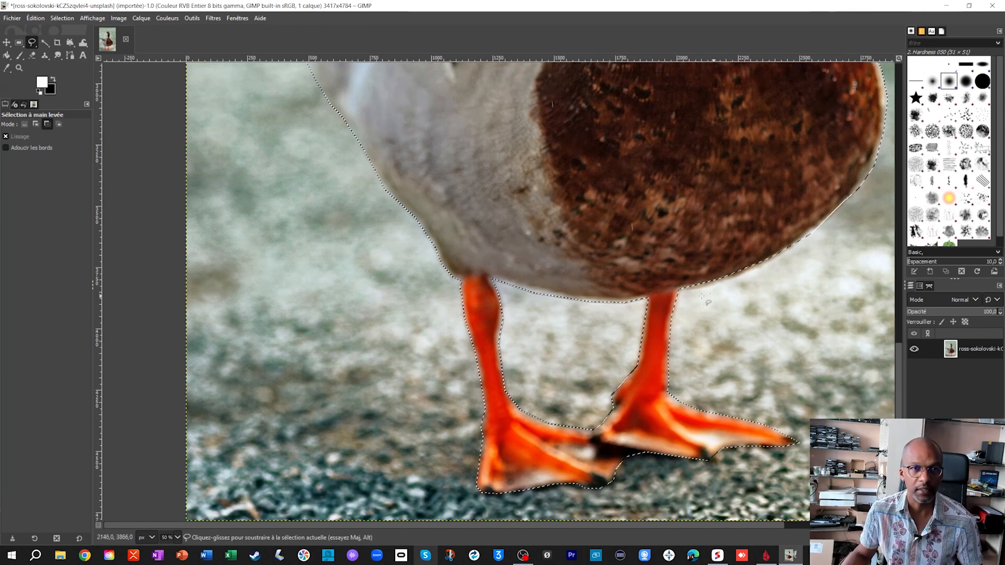
pyautogui.scroll(-4, 638, 301)
pyautogui.scroll(1, 601, 308)
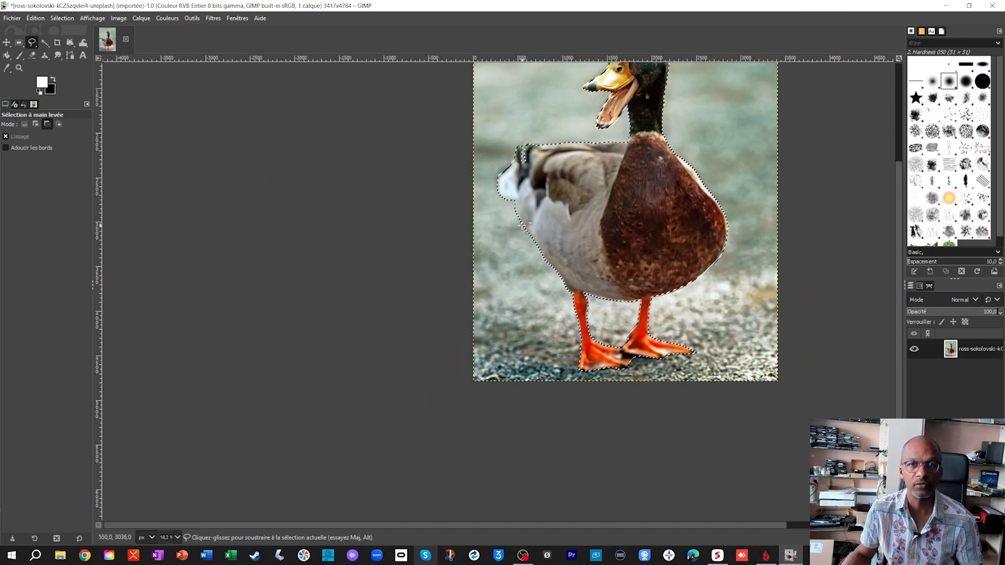
# - Invert the selection so the background around the duck is selected instead of the bird
pyautogui.scroll(3, 639, 223)
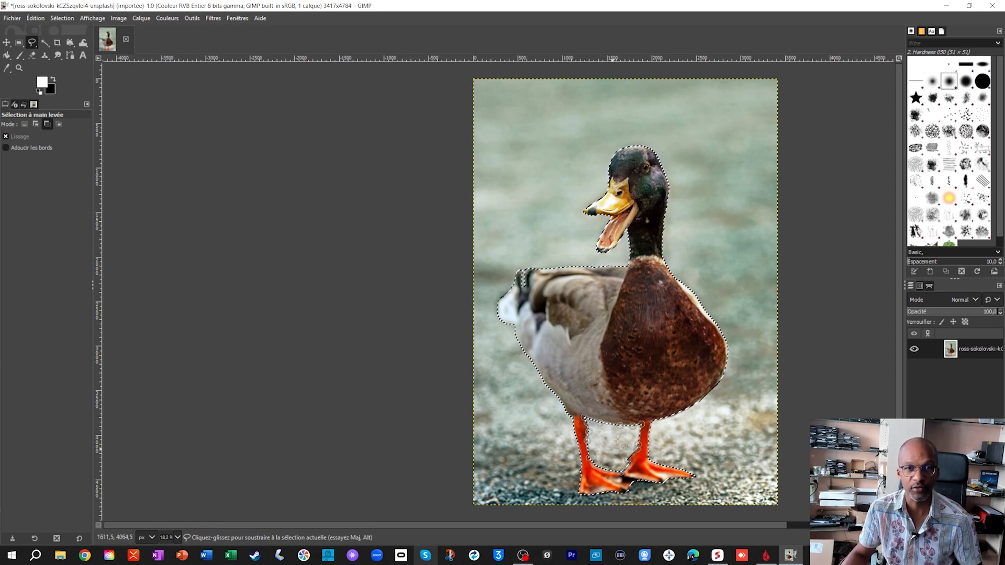
pyautogui.click(74, 18)
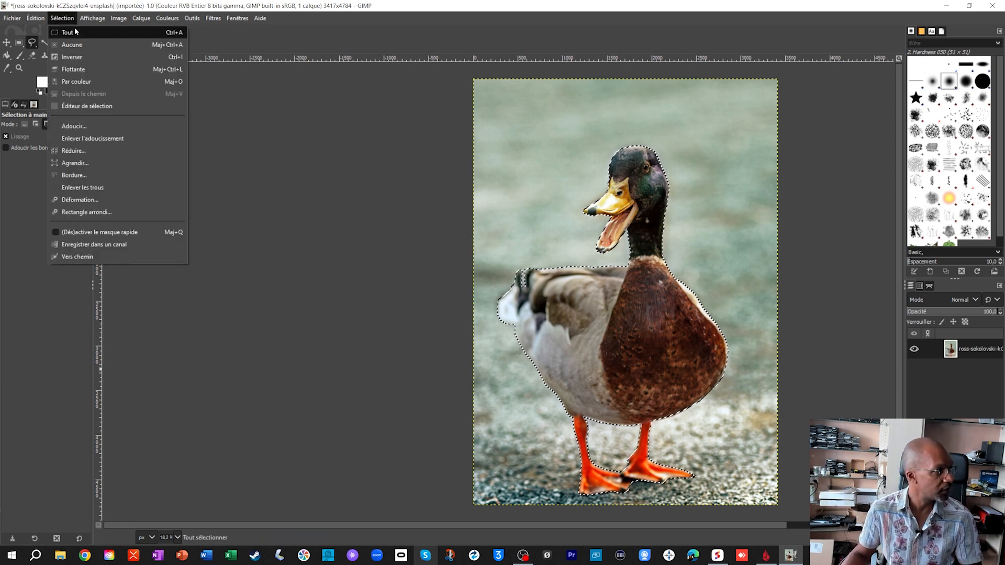
pyautogui.click(80, 57)
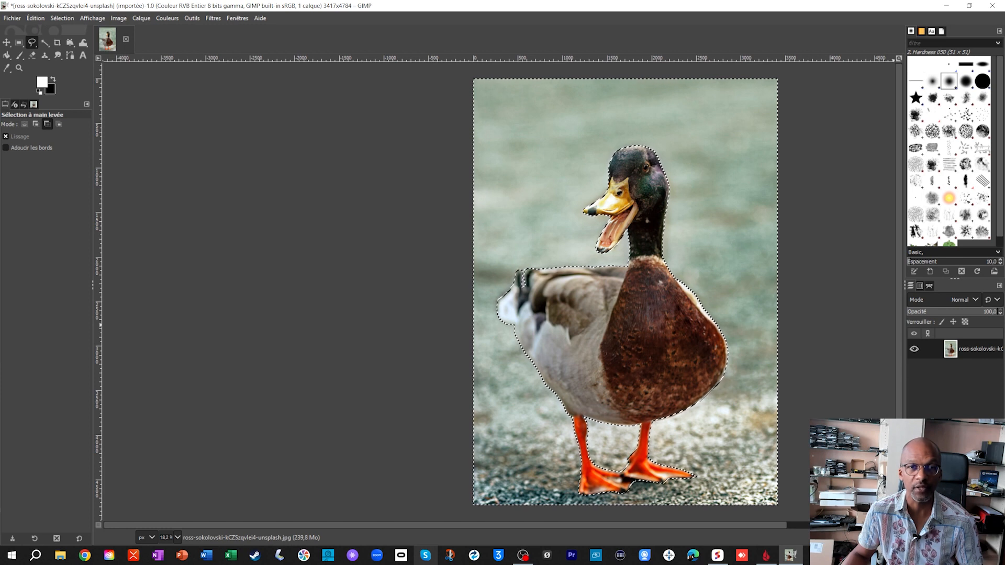
# - Erase the selected background around the duck to transparency
pyautogui.scroll(3, 767, 277)
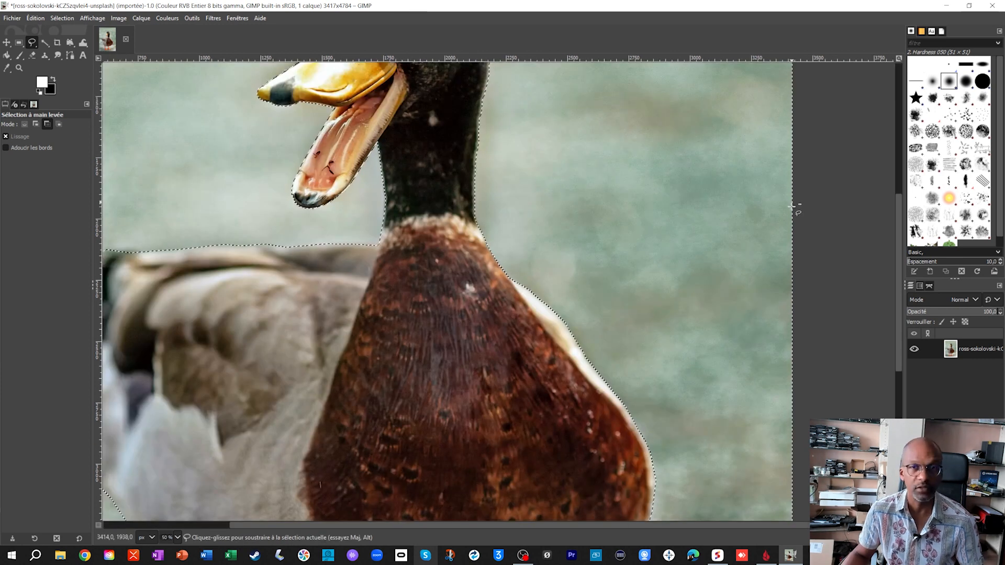
pyautogui.scroll(-3, 784, 162)
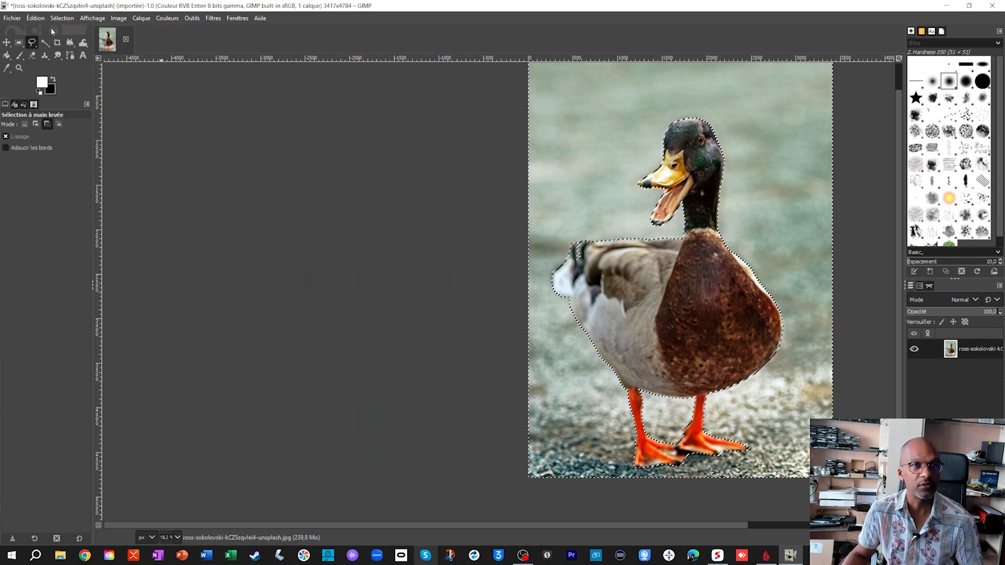
pyautogui.click(34, 20)
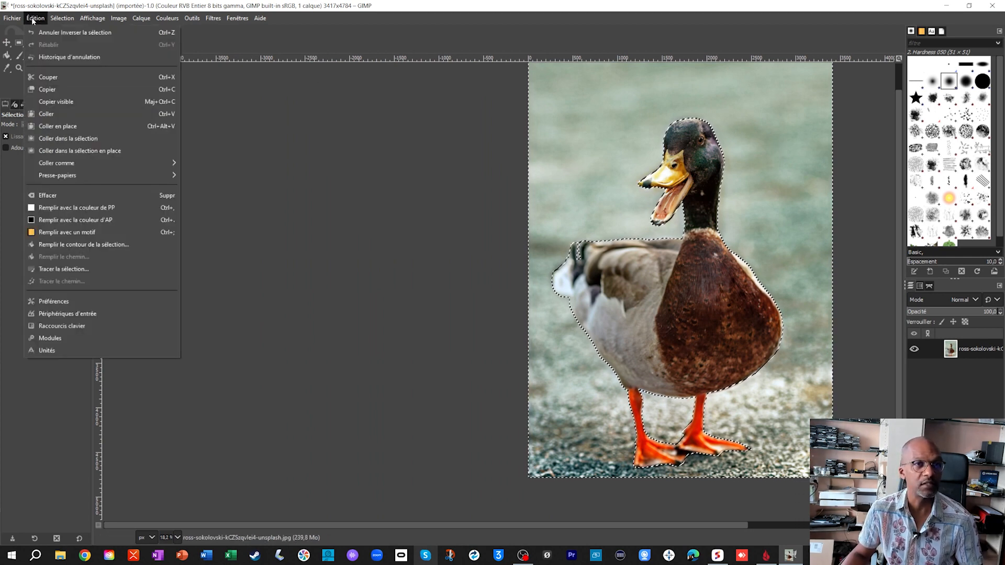
pyautogui.click(54, 197)
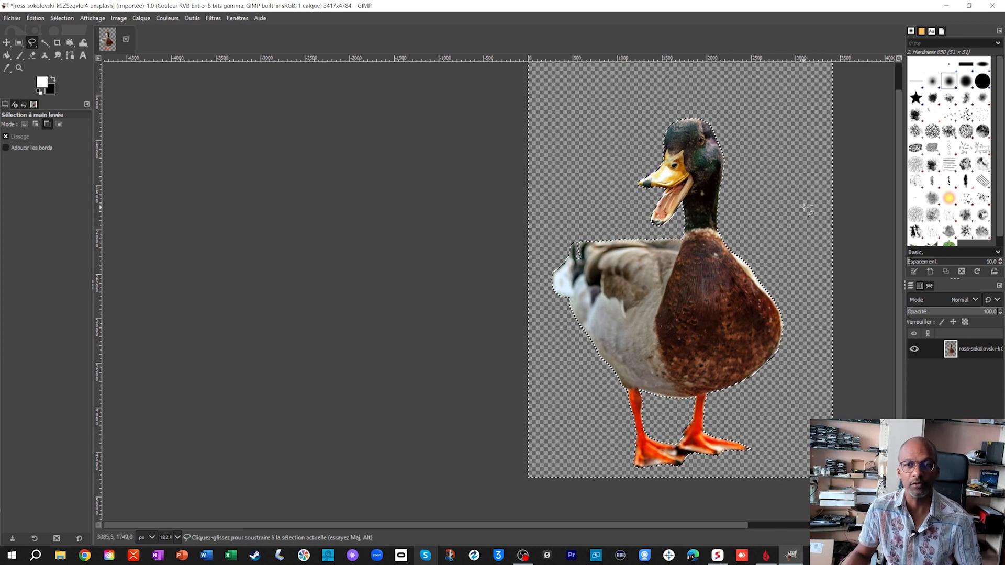
# - Remove the selection from the cut-out duck image
pyautogui.scroll(1, 805, 208)
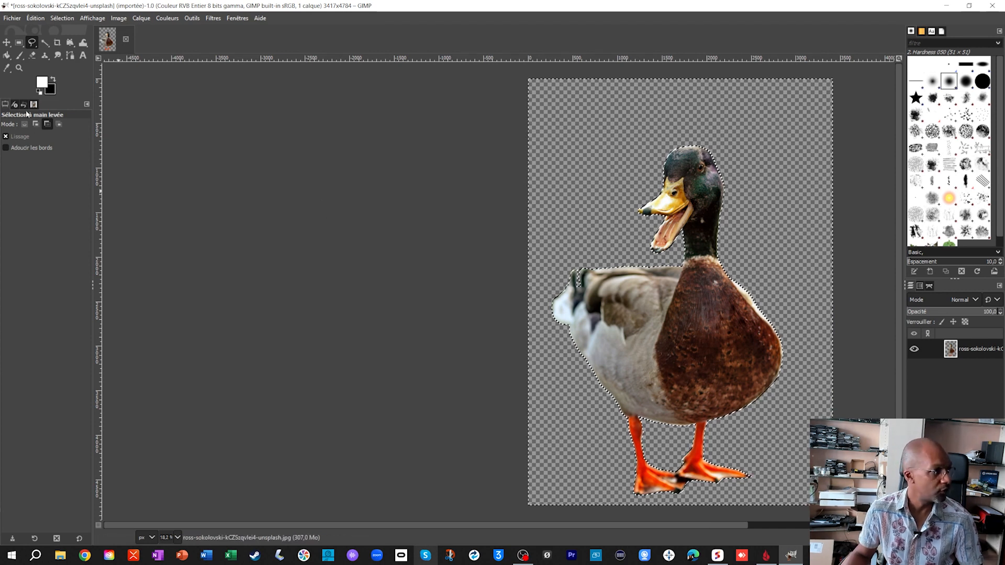
pyautogui.click(62, 18)
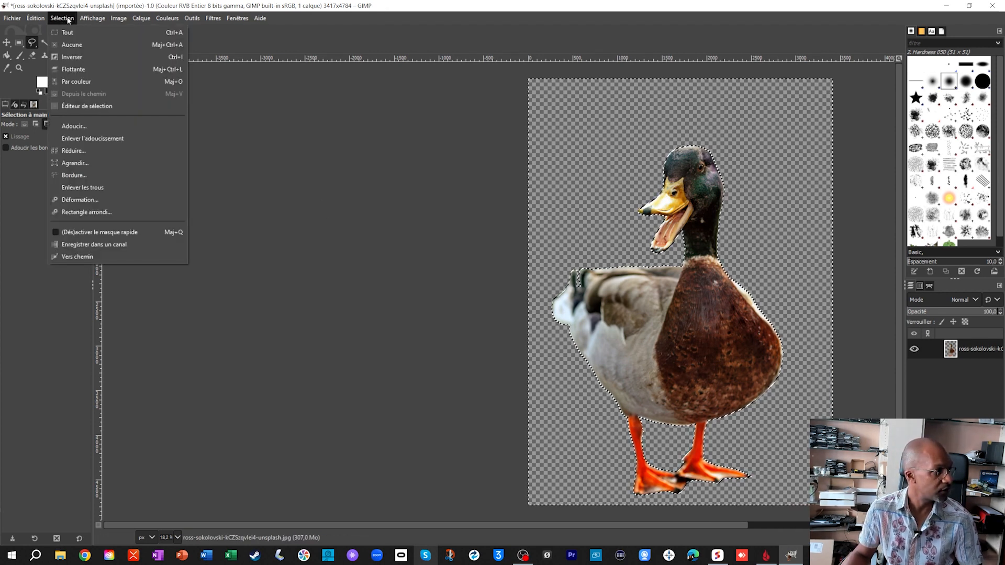
pyautogui.click(64, 44)
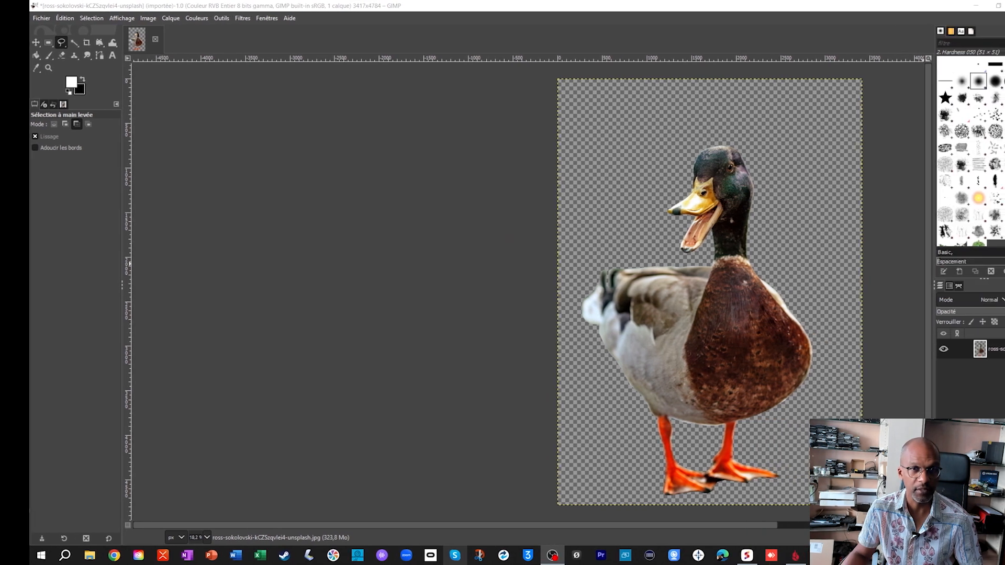
# - Create a new layer named "fond" filled with transparency
pyautogui.moveTo(614, 525); pyautogui.dragTo(697, 523)
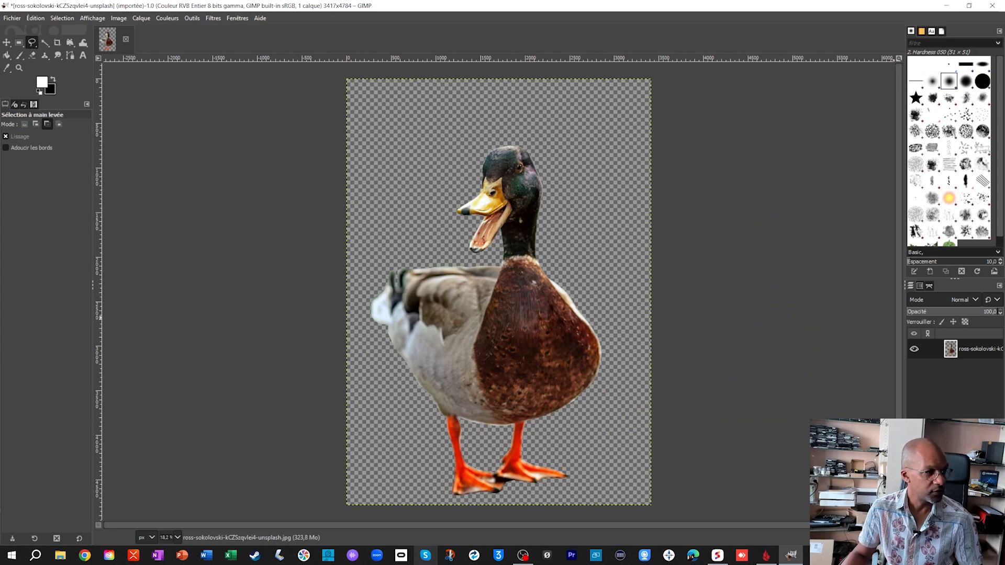
pyautogui.hotkey('ctrl', 'shift', 'n')
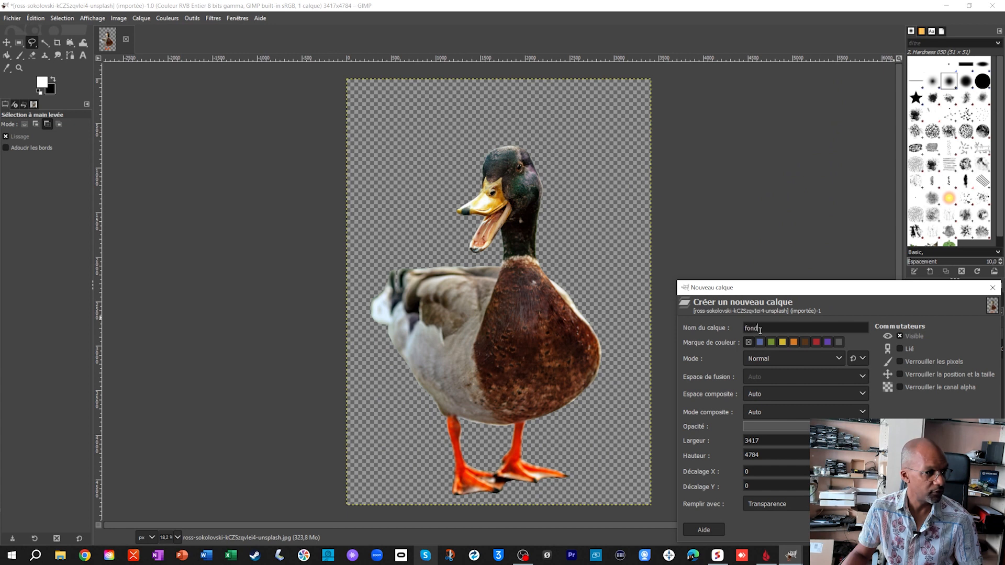
pyautogui.press('BackSpace')
pyautogui.press('BackSpace')
pyautogui.press('BackSpace')
pyautogui.press('BackSpace')
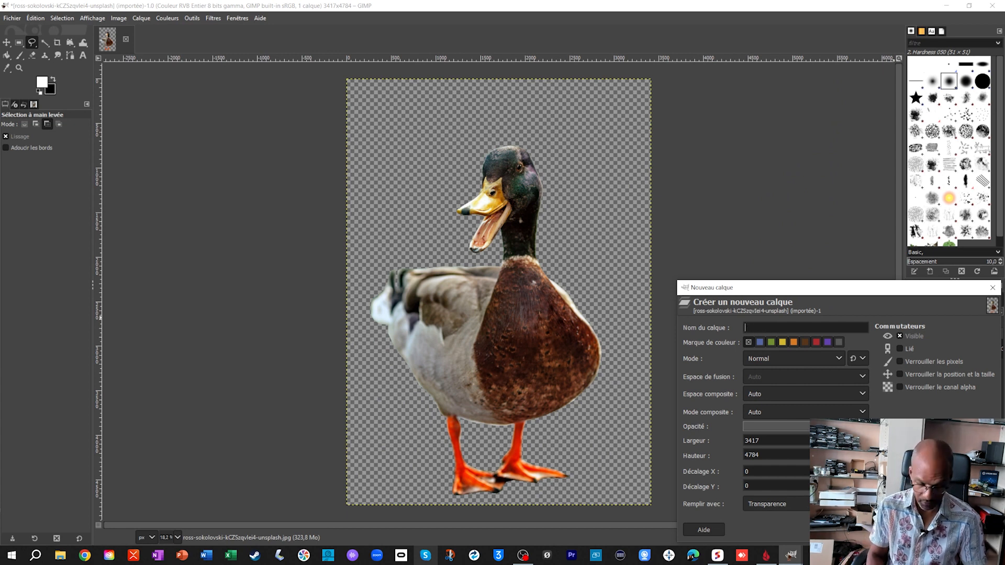
pyautogui.write('fon')
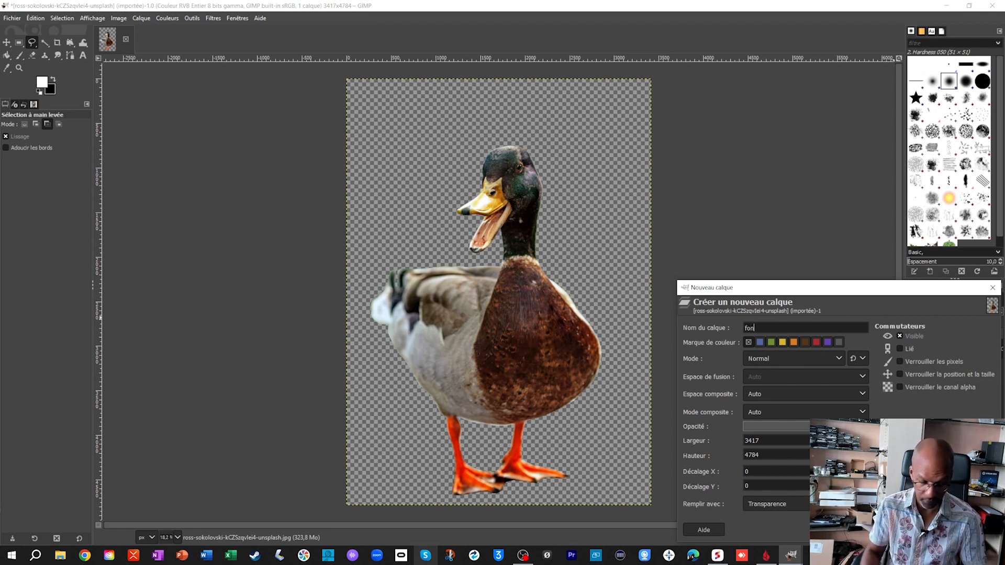
pyautogui.write('d')
pyautogui.press('Return')
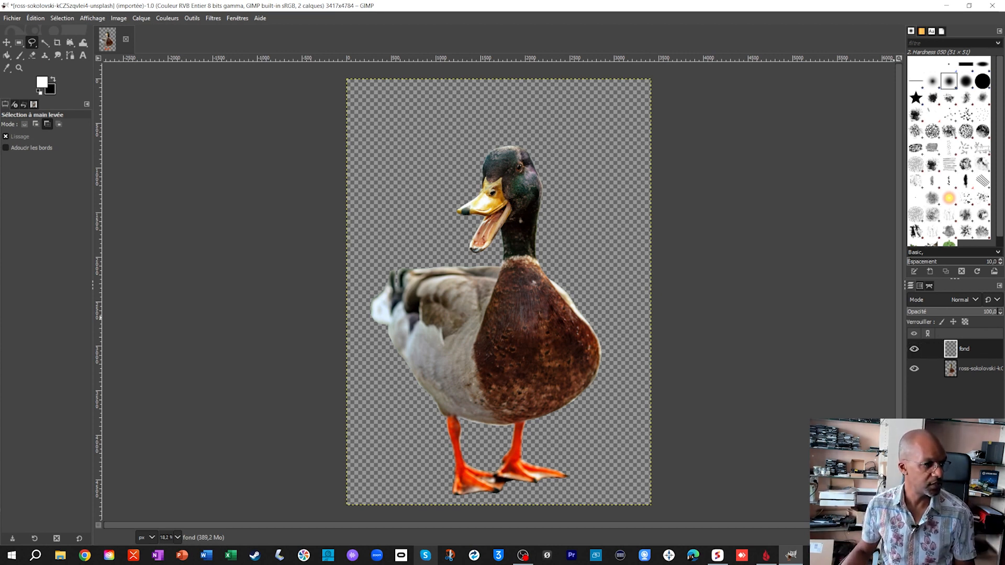
# - Move the "fond" layer below the duck layer and fill it with white using Bucket Fill
pyautogui.moveTo(966, 349); pyautogui.dragTo(969, 369)
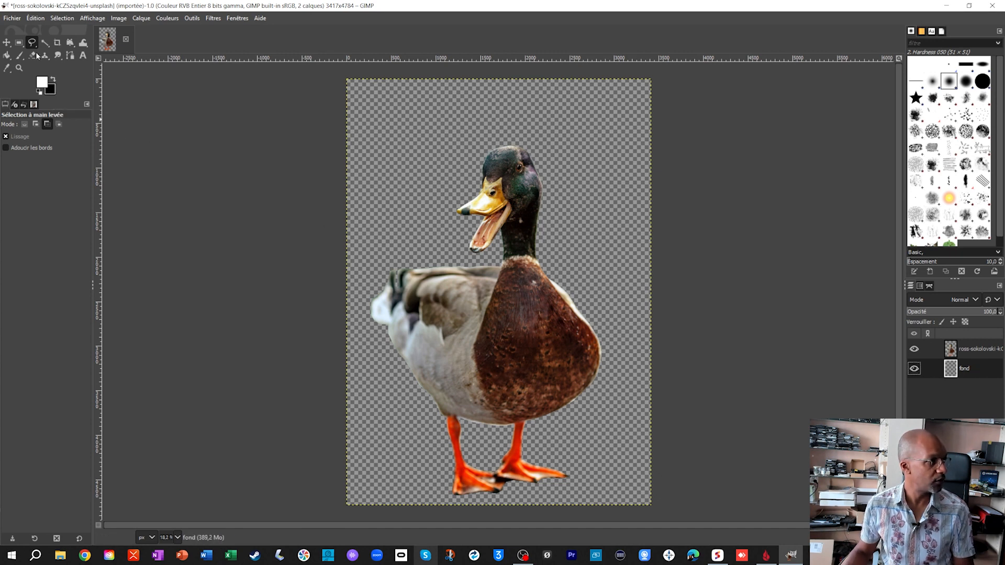
pyautogui.click(8, 56)
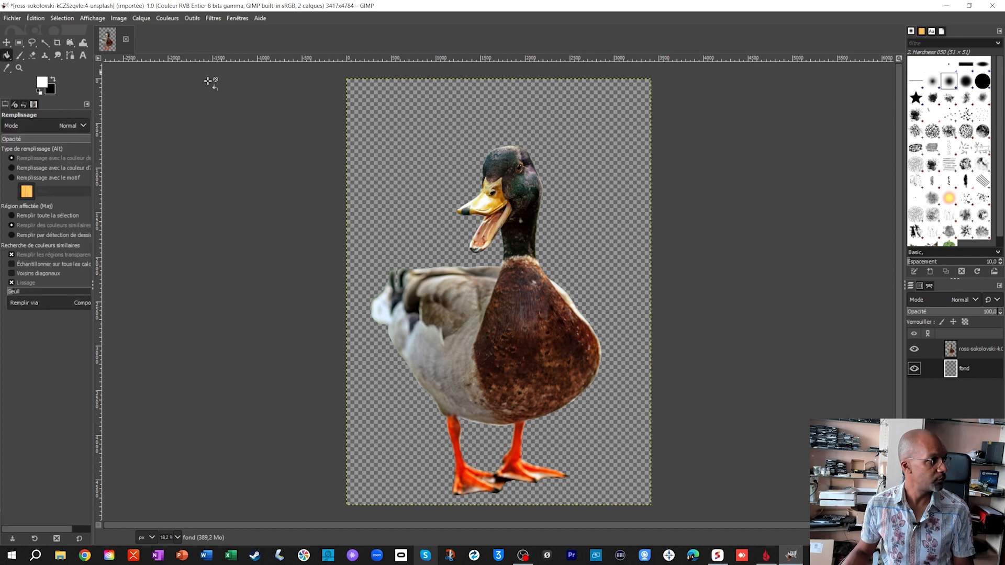
pyautogui.click(581, 130)
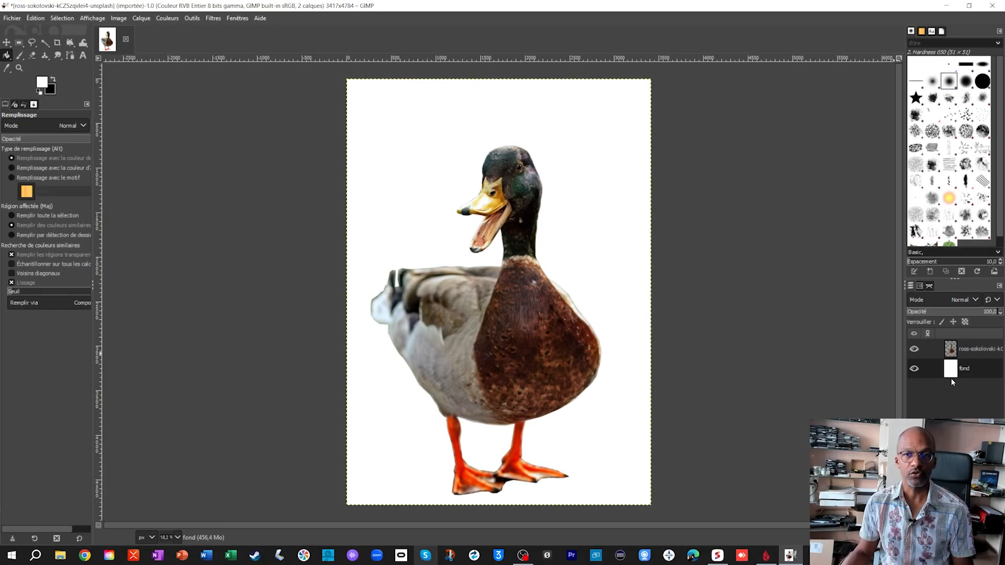
# - Shift the duck layer across the white background with the Move tool, then bring it back near the centre of the canvas
pyautogui.click(973, 350)
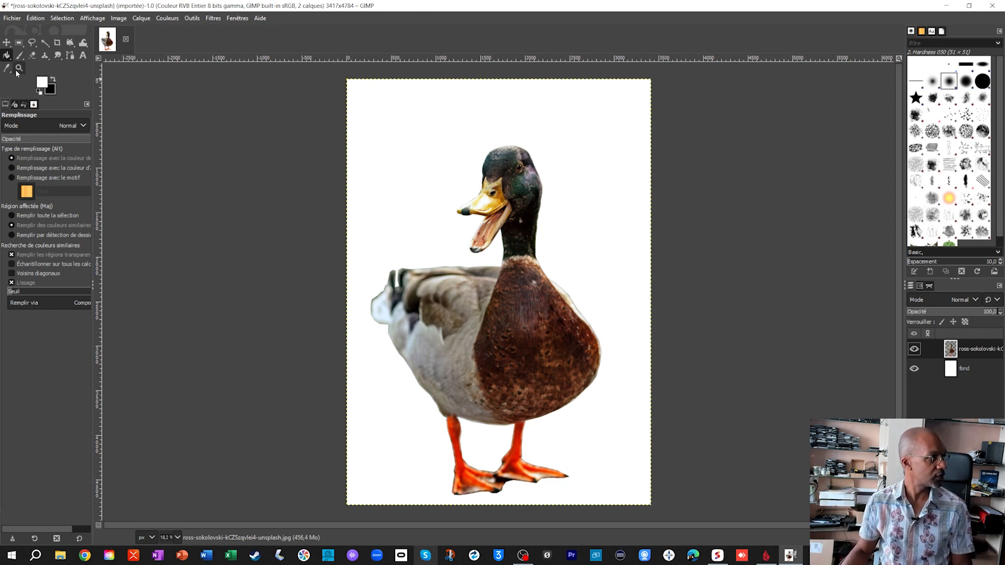
pyautogui.click(6, 43)
pyautogui.moveTo(537, 313); pyautogui.dragTo(618, 308)
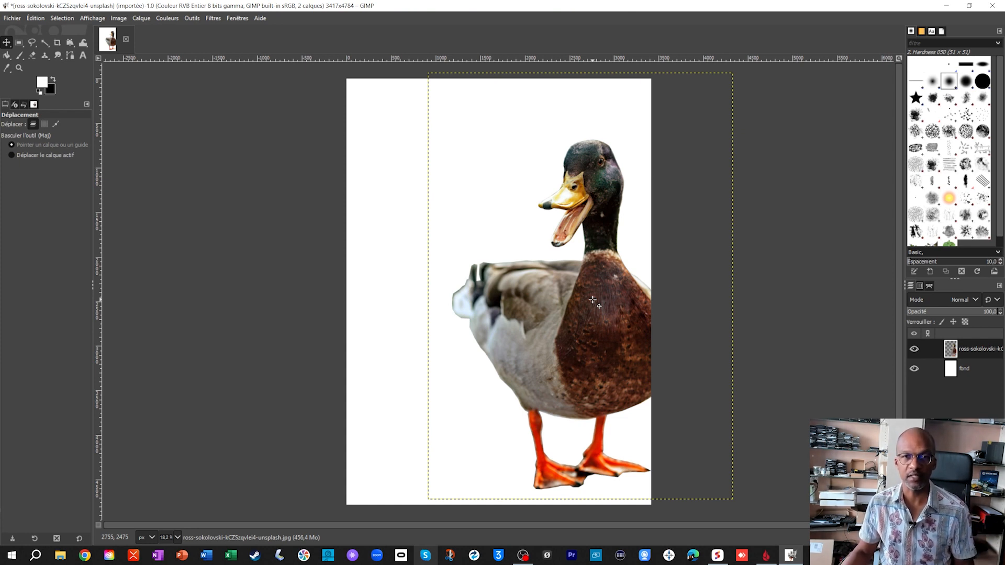
pyautogui.moveTo(573, 305); pyautogui.dragTo(499, 294)
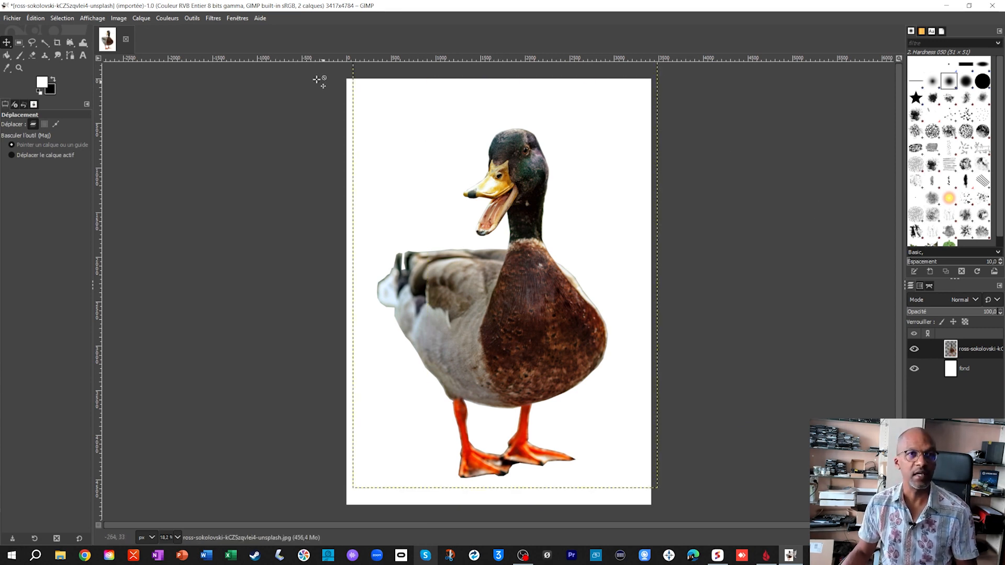
# - Export the image to the Desktop as canard.jpg with a JPEG quality of 100
pyautogui.click(13, 19)
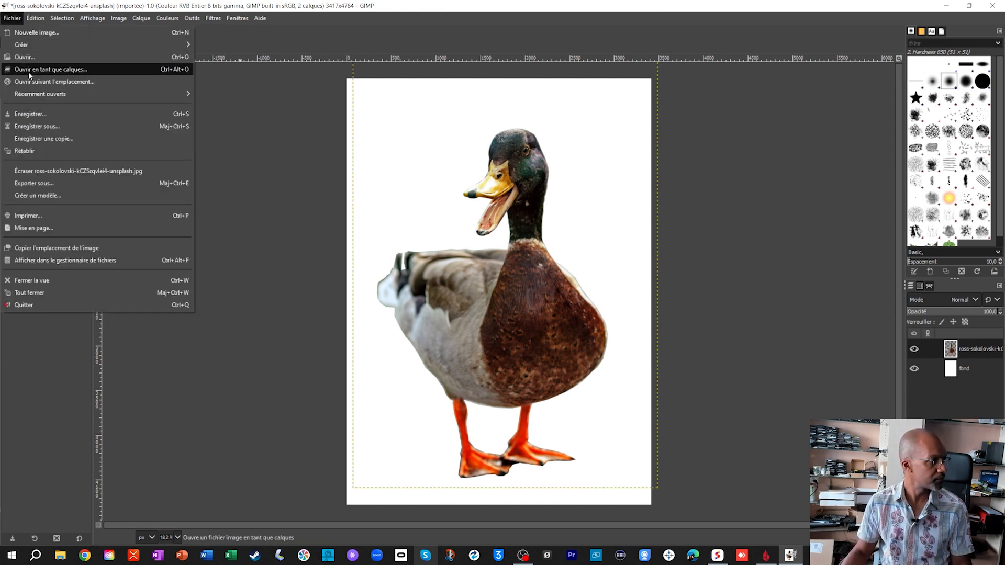
pyautogui.click(61, 187)
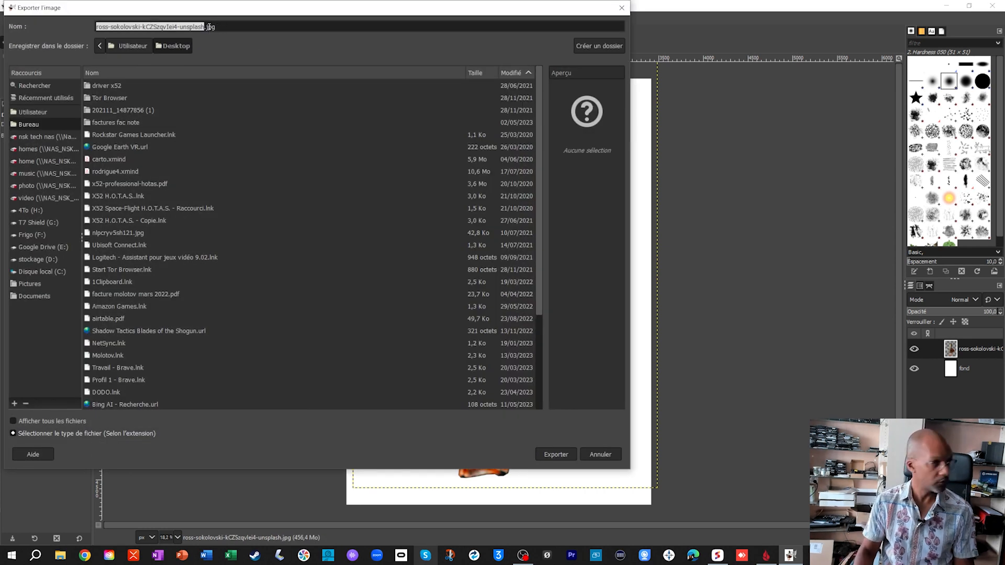
pyautogui.press('BackSpace')
pyautogui.write('canard')
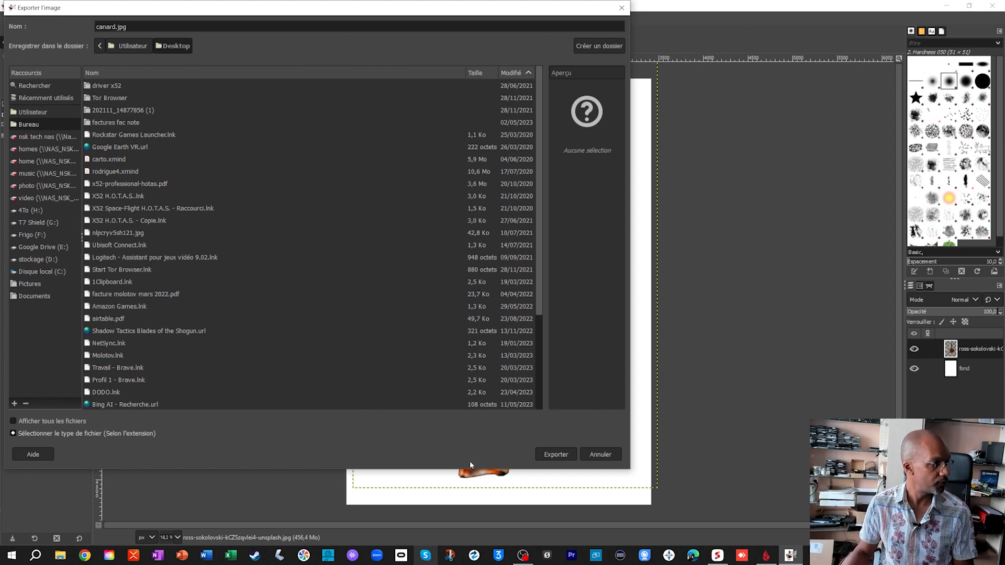
pyautogui.click(555, 455)
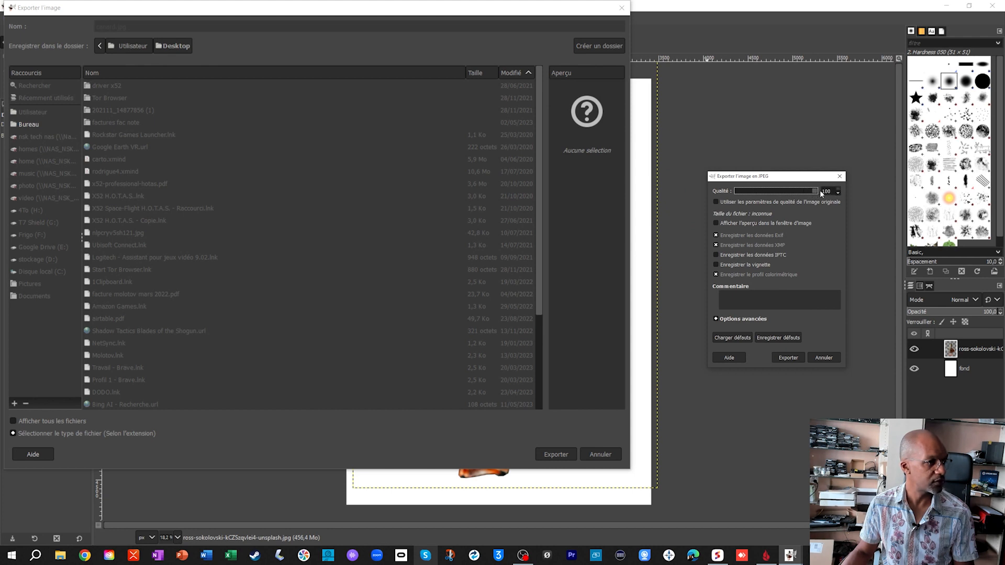
pyautogui.click(789, 358)
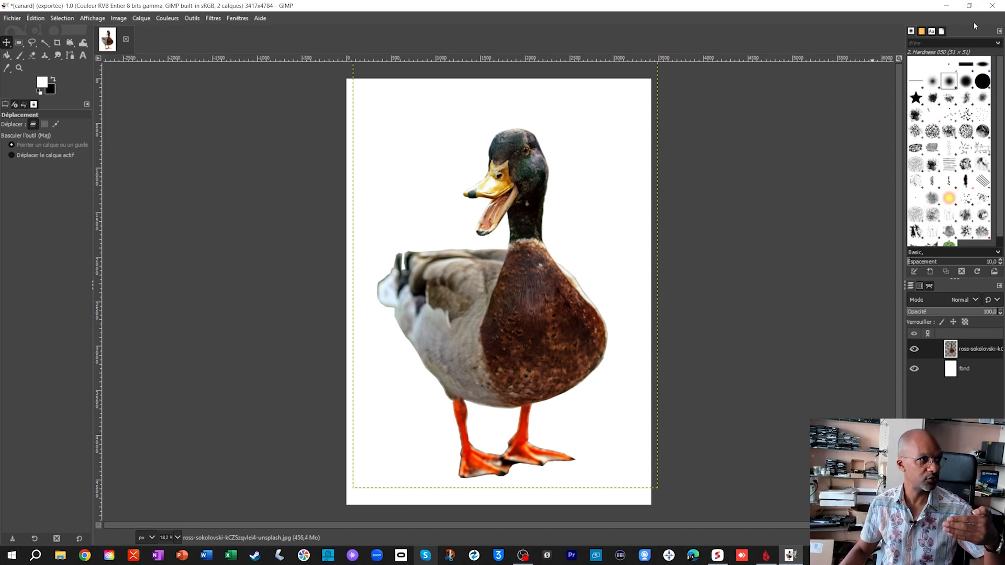
# - Save the layered project in the Documents folder as "canard travail .xcf"
pyautogui.click(992, 5)
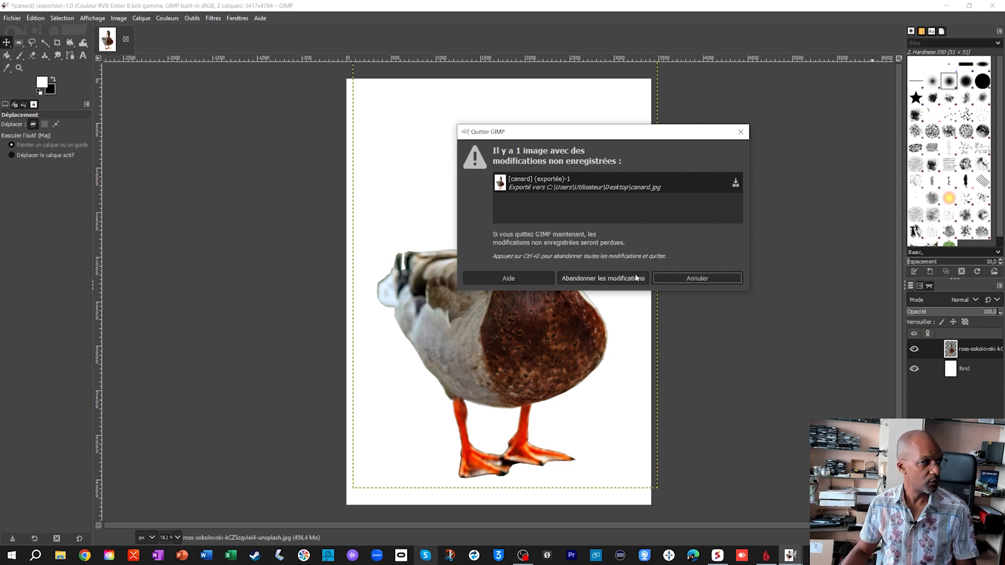
pyautogui.click(686, 278)
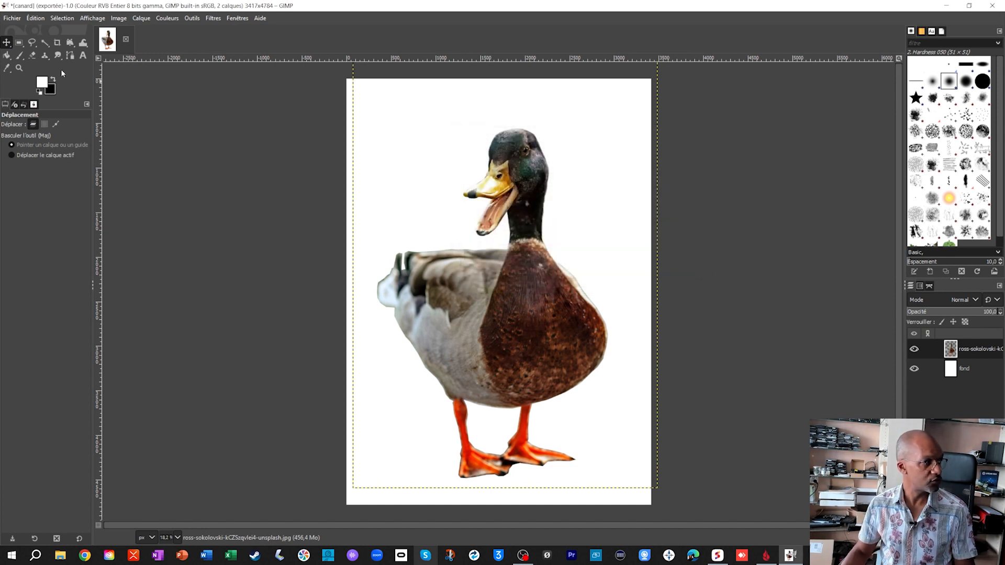
pyautogui.click(12, 19)
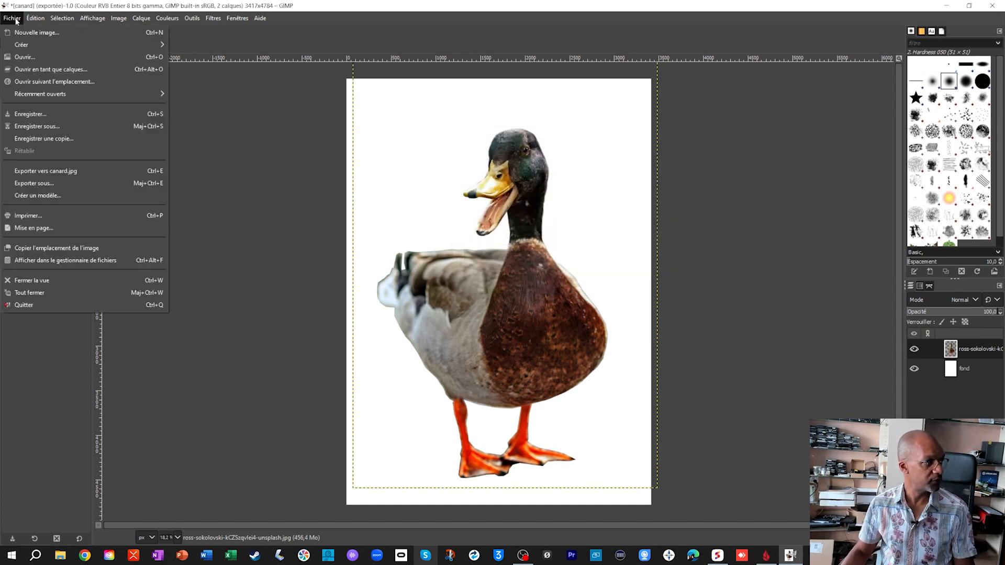
pyautogui.click(32, 114)
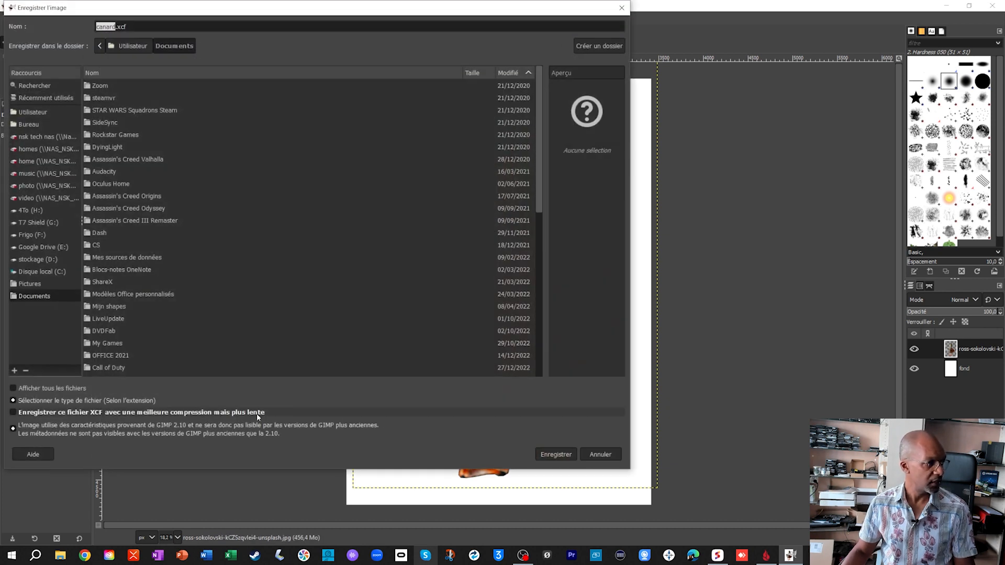
pyautogui.click(113, 27)
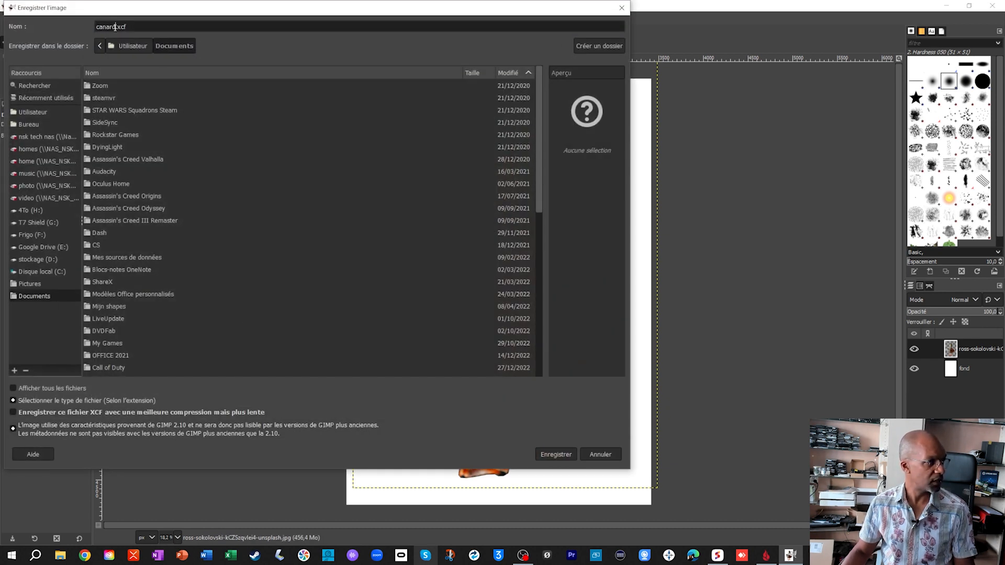
pyautogui.write('travail')
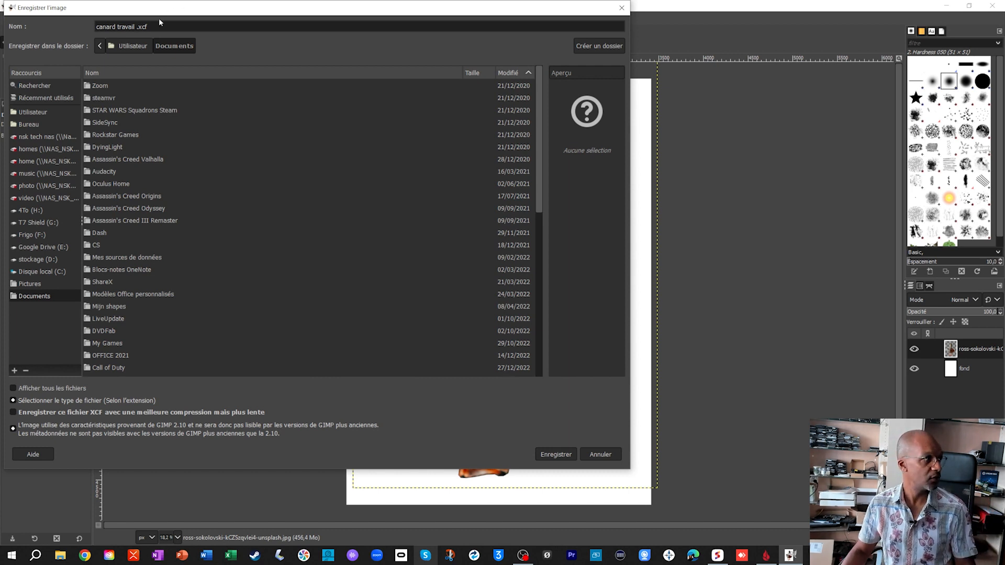
pyautogui.click(552, 454)
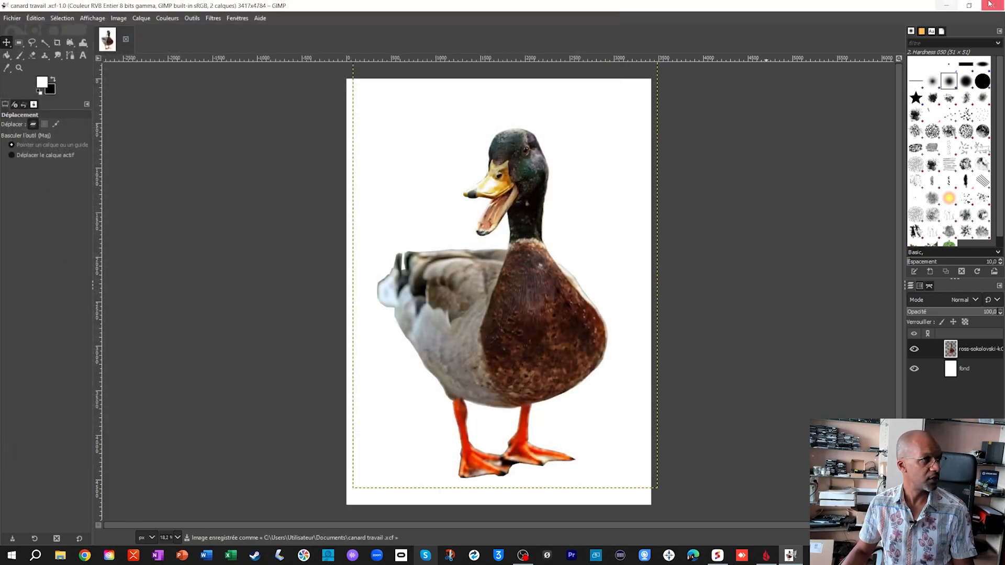
# - Quit GIMP and open the original duck photo and canard.jpg from the desktop in the image viewer to compare them
pyautogui.click(1000, 6)
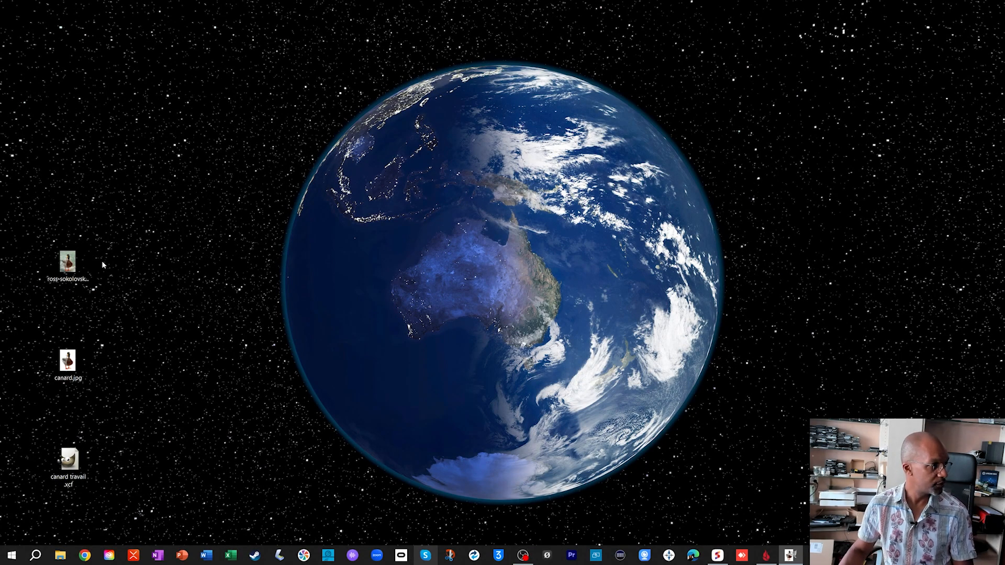
pyautogui.doubleClick(74, 259)
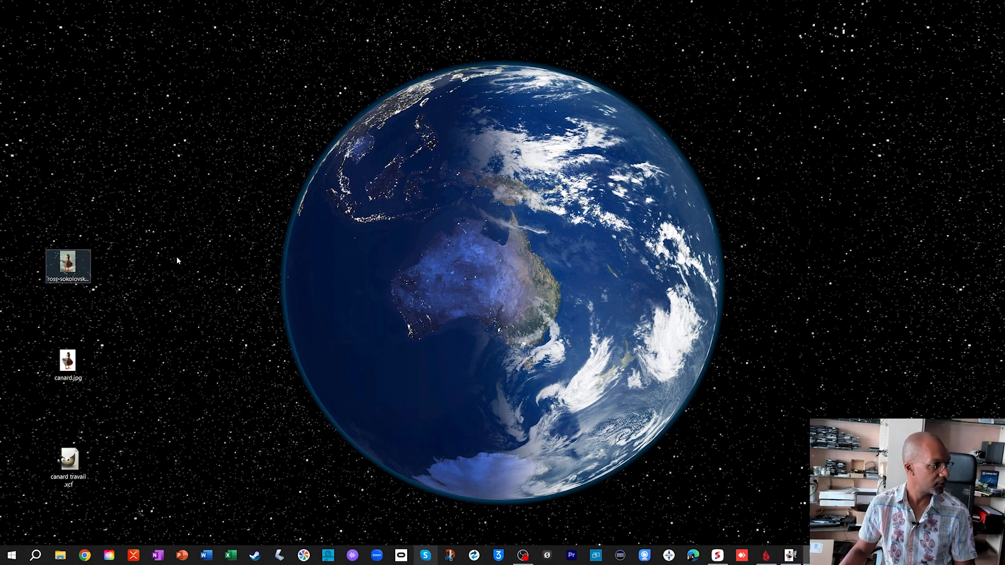
pyautogui.doubleClick(68, 361)
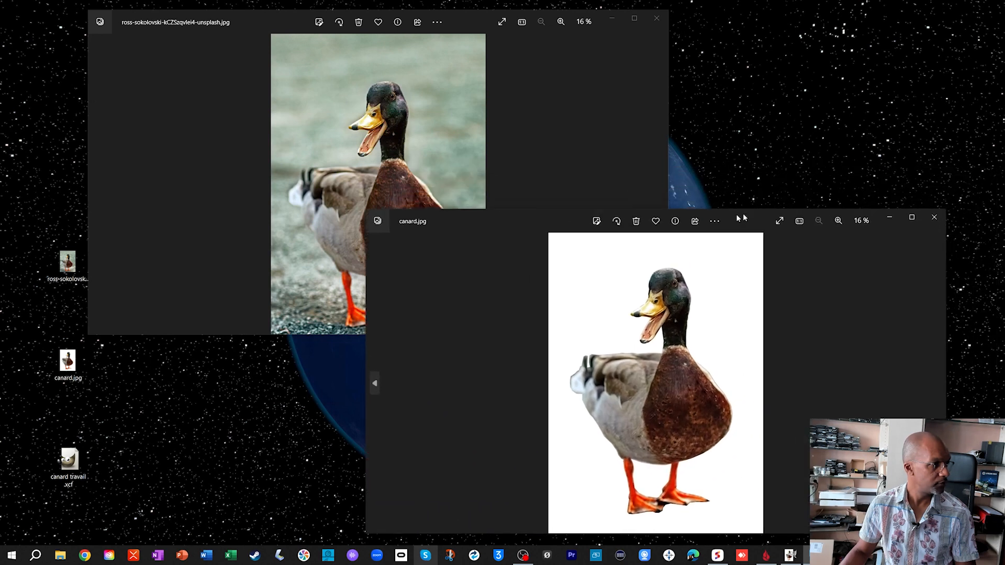